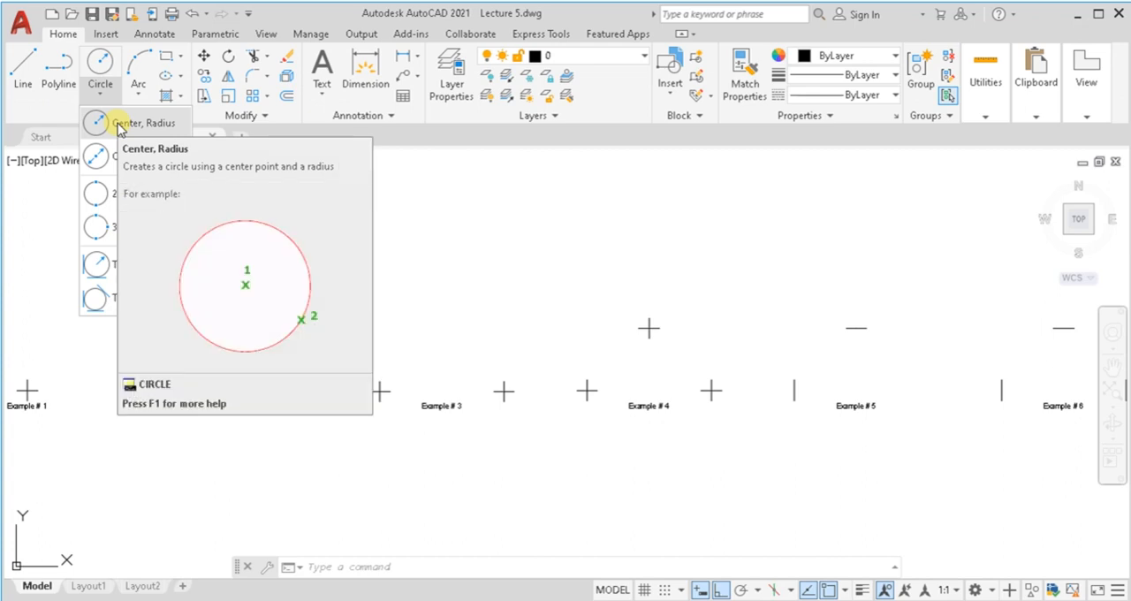
Step: Draw a Center, Radius circle of radius 30 centred on the cross mark of Example # 1
{"action": "left_click", "coordinate": [120, 127]}
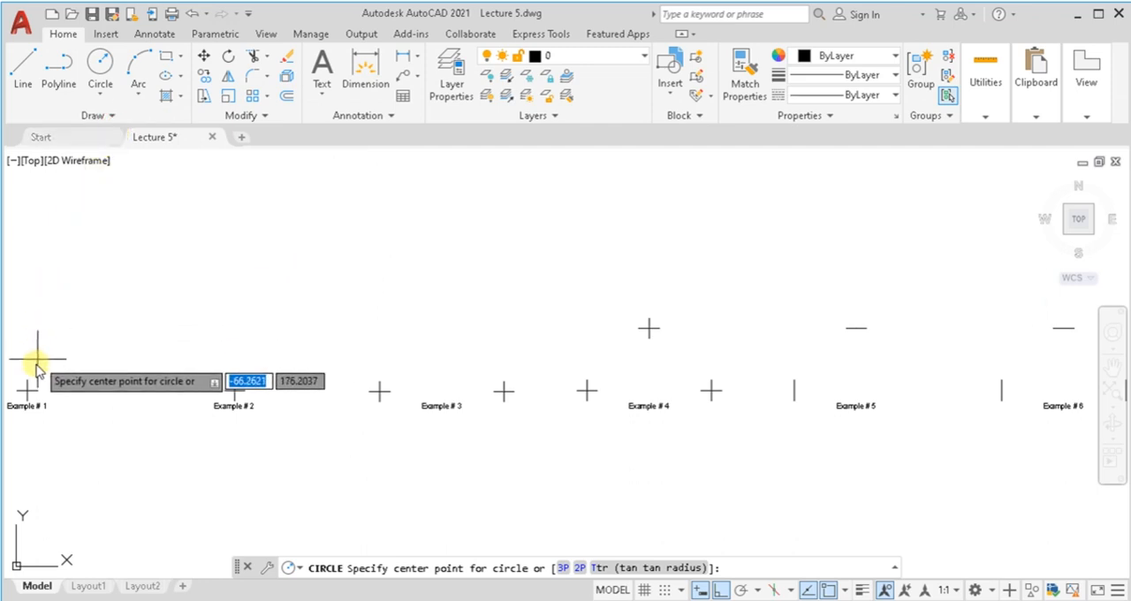
{"action": "left_click", "coordinate": [27, 389]}
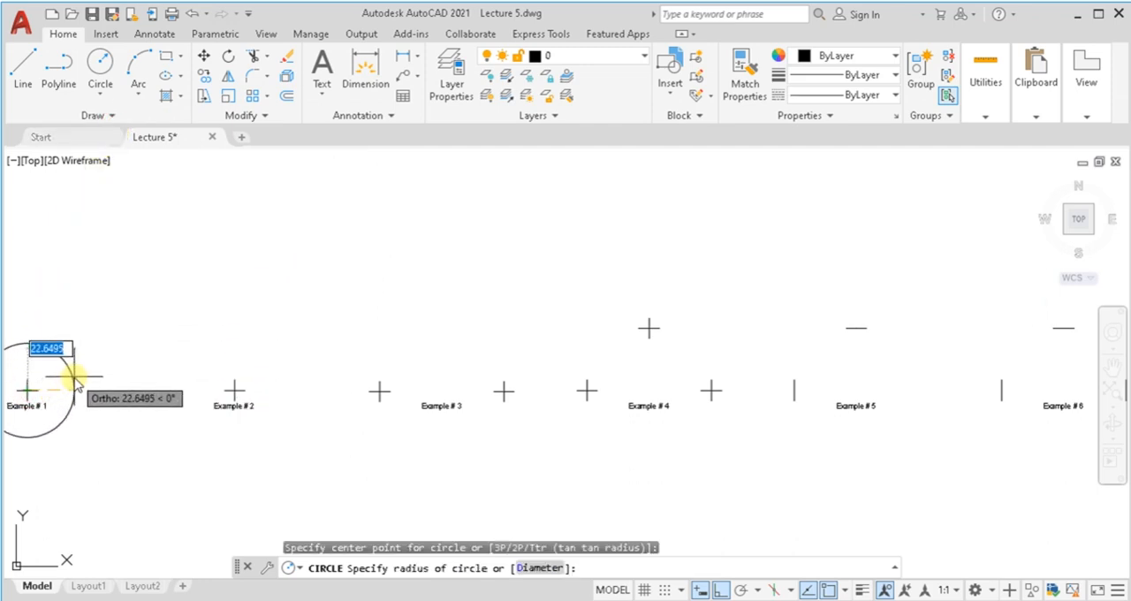
{"action": "type", "text": "30"}
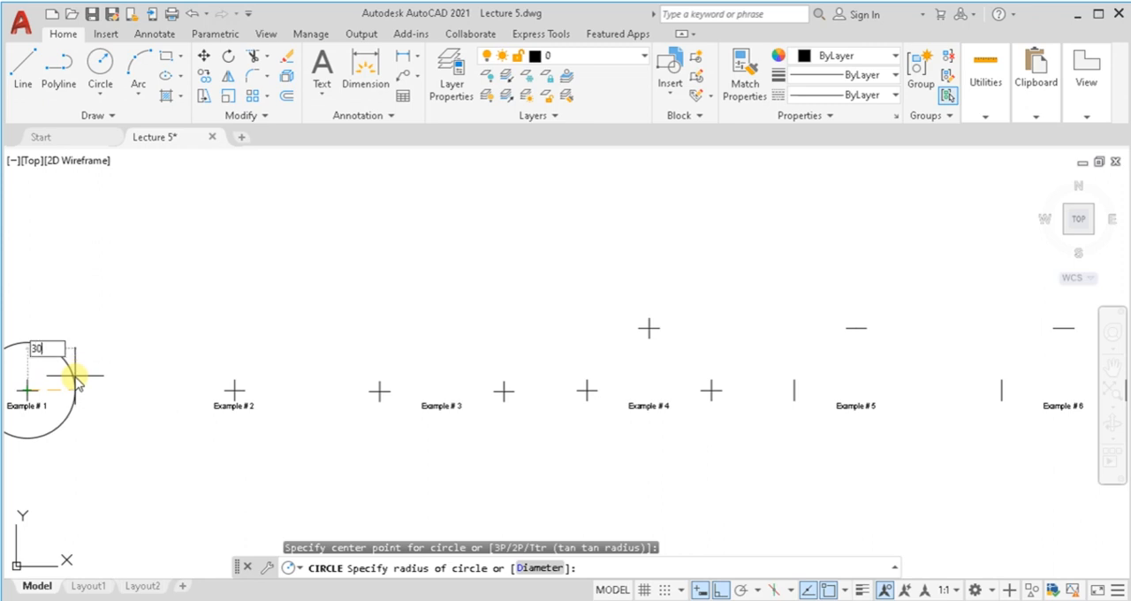
{"action": "key", "text": "Return"}
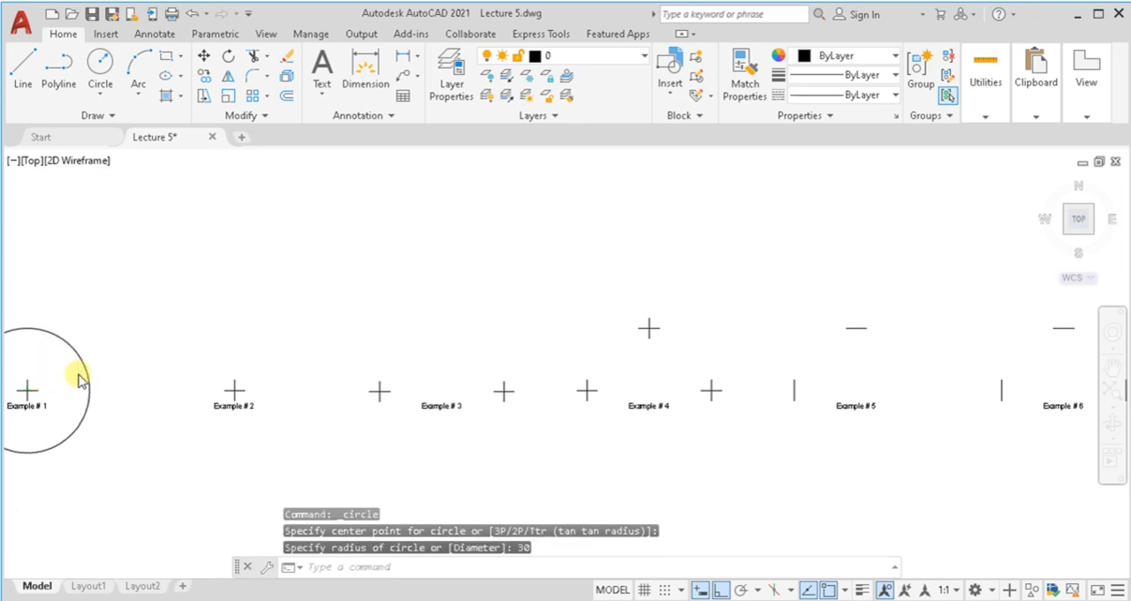
{"action": "scroll", "coordinate": [77, 376], "scroll_direction": "up", "scroll_amount": 2}
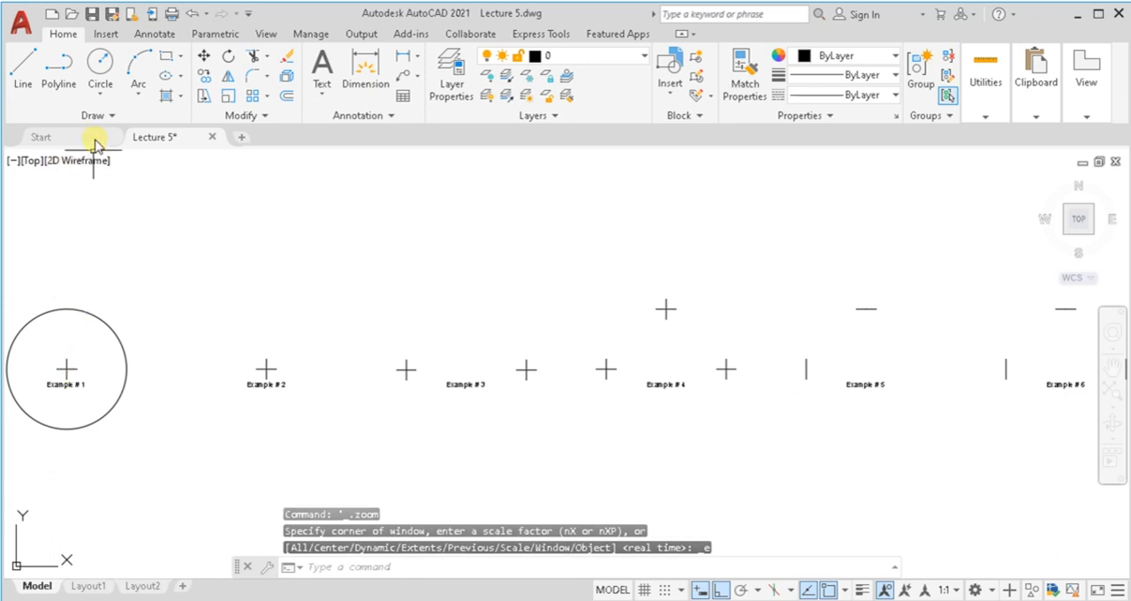
Step: Draw a Center, Diameter circle of diameter 60 centred on the cross mark of Example # 2
{"action": "left_click", "coordinate": [102, 92]}
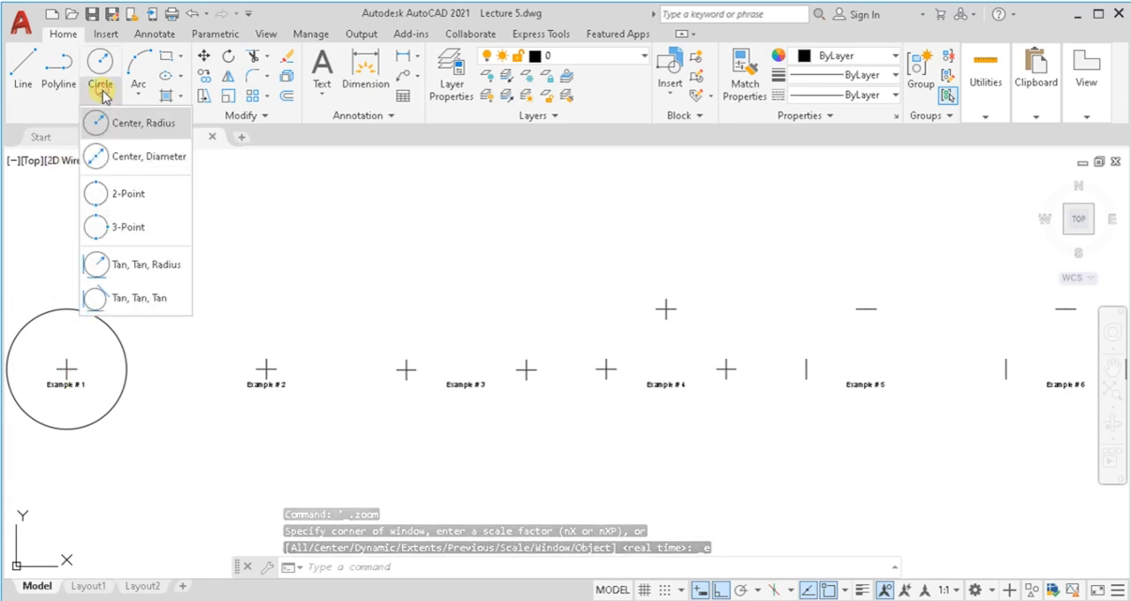
{"action": "left_click", "coordinate": [112, 158]}
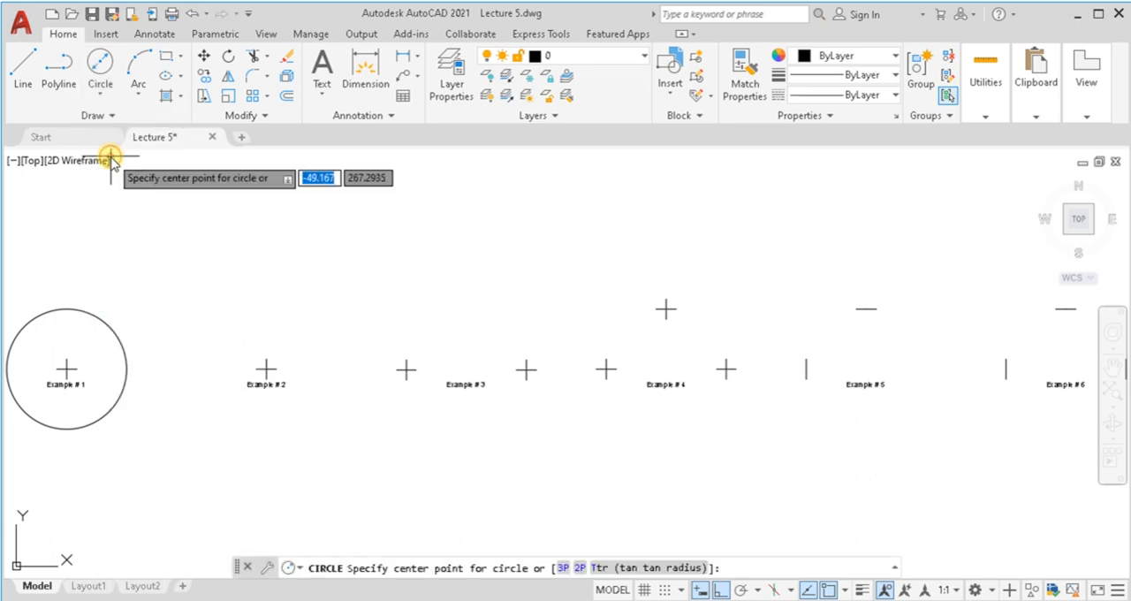
{"action": "left_click", "coordinate": [267, 369]}
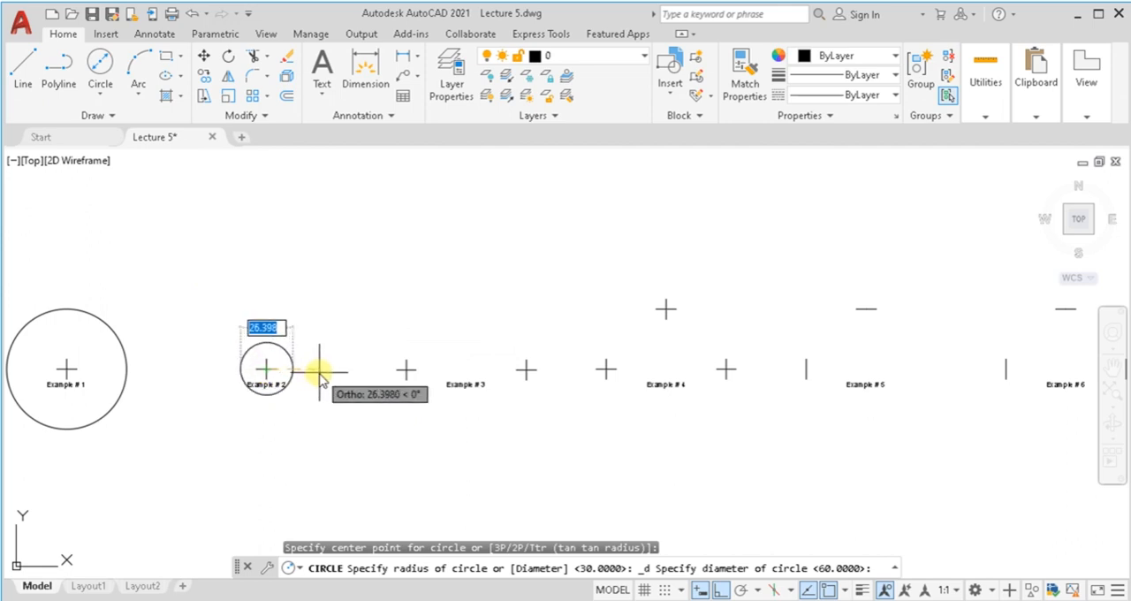
{"action": "type", "text": "6"}
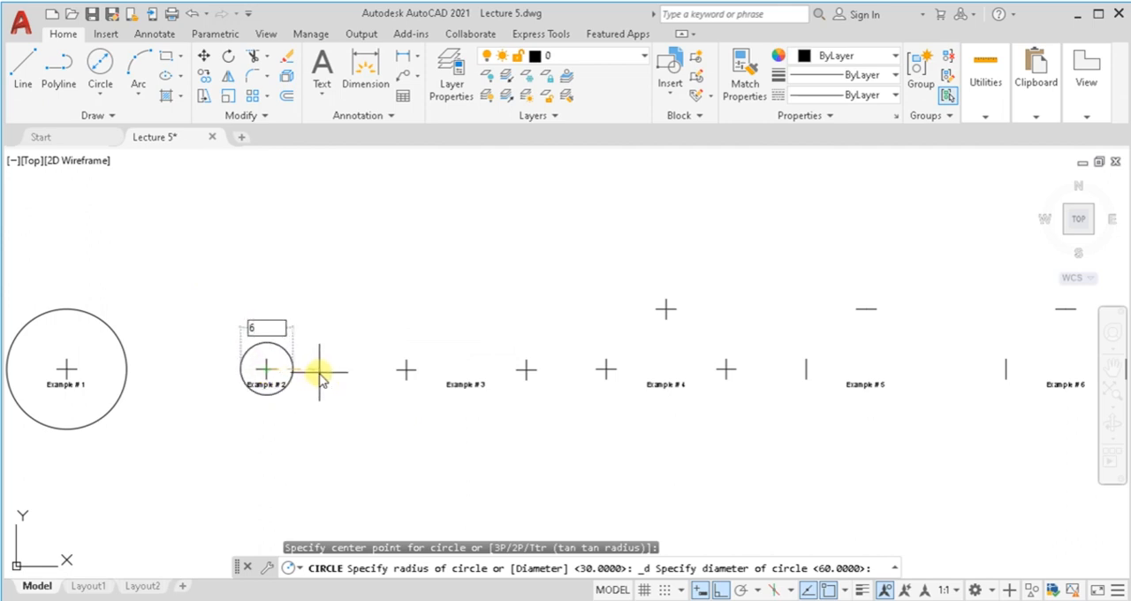
{"action": "type", "text": "0"}
{"action": "key", "text": "Return"}
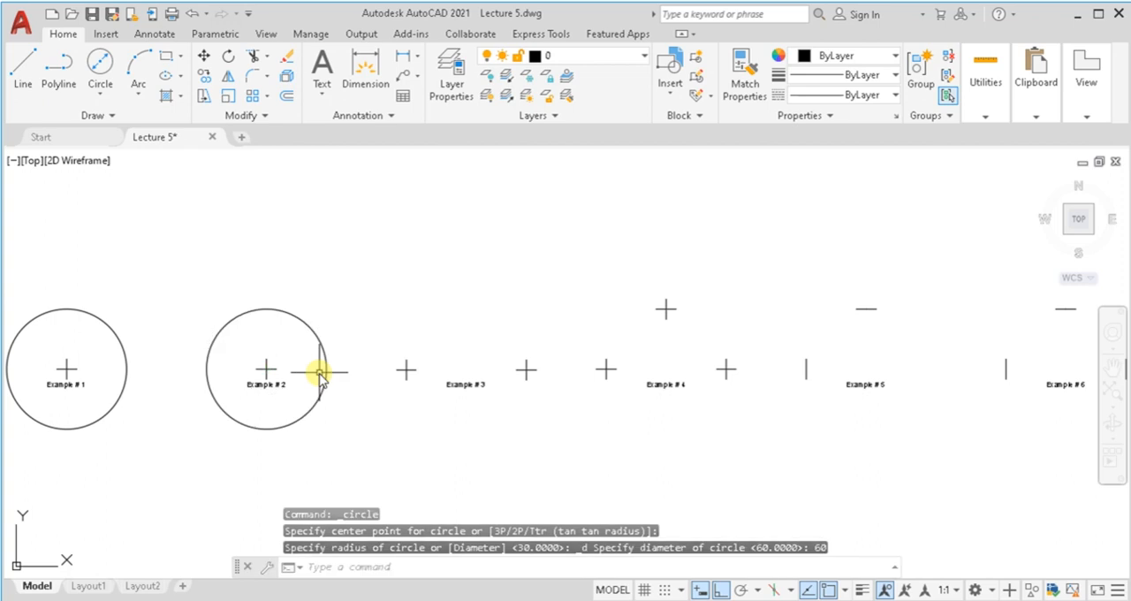
Step: Draw a 2-Point circle in Example # 3 using its two cross marks as the diameter endpoints
{"action": "left_click", "coordinate": [101, 92]}
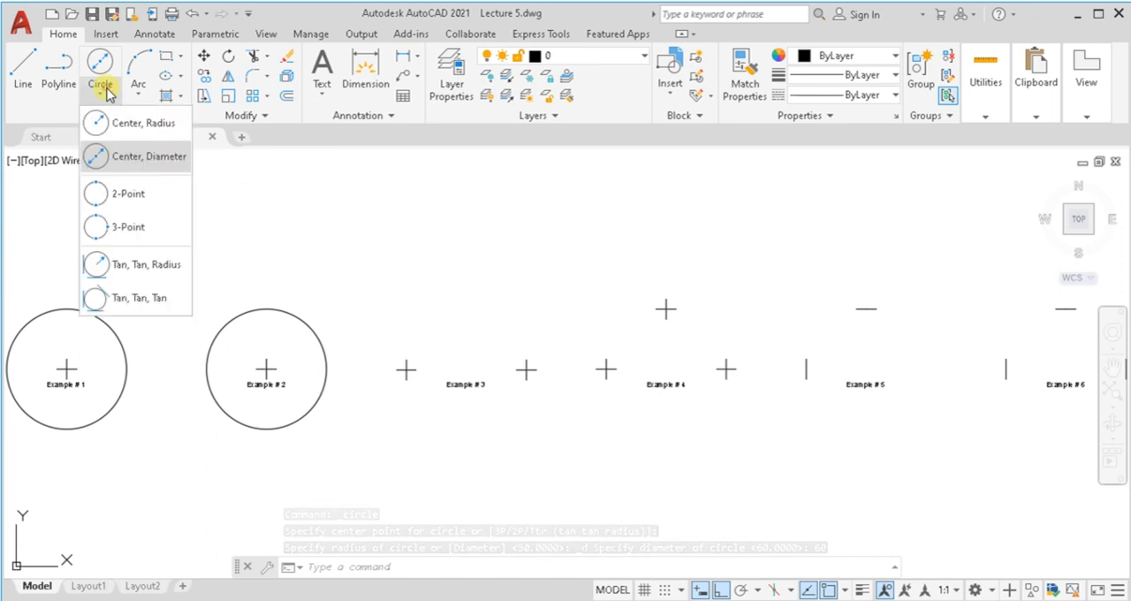
{"action": "left_click", "coordinate": [115, 195]}
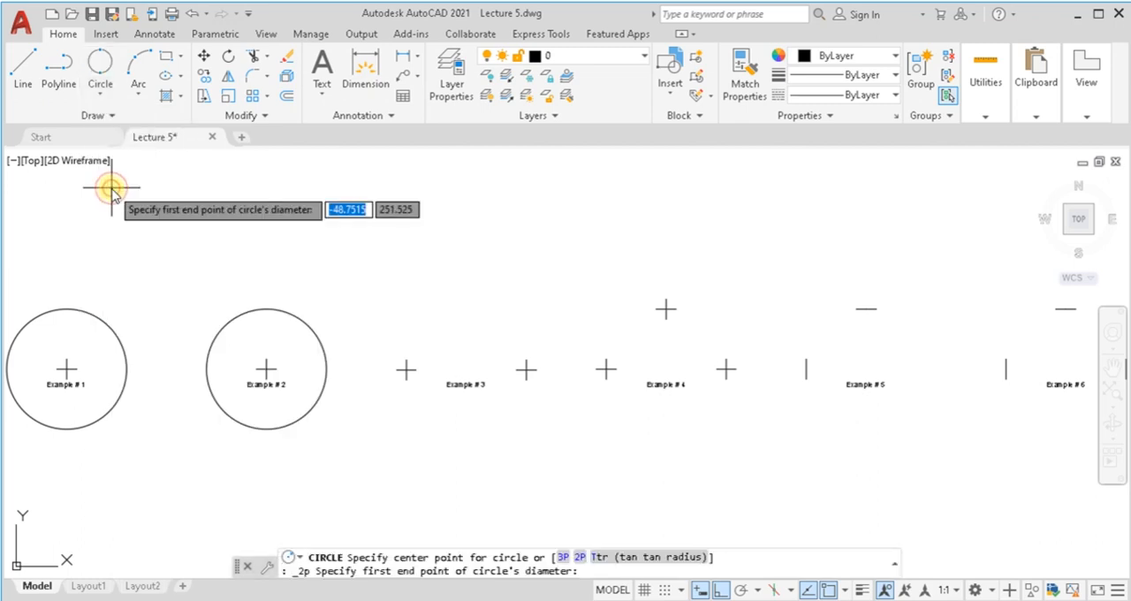
{"action": "scroll", "coordinate": [405, 372], "scroll_direction": "up", "scroll_amount": 4}
{"action": "left_click", "coordinate": [403, 373]}
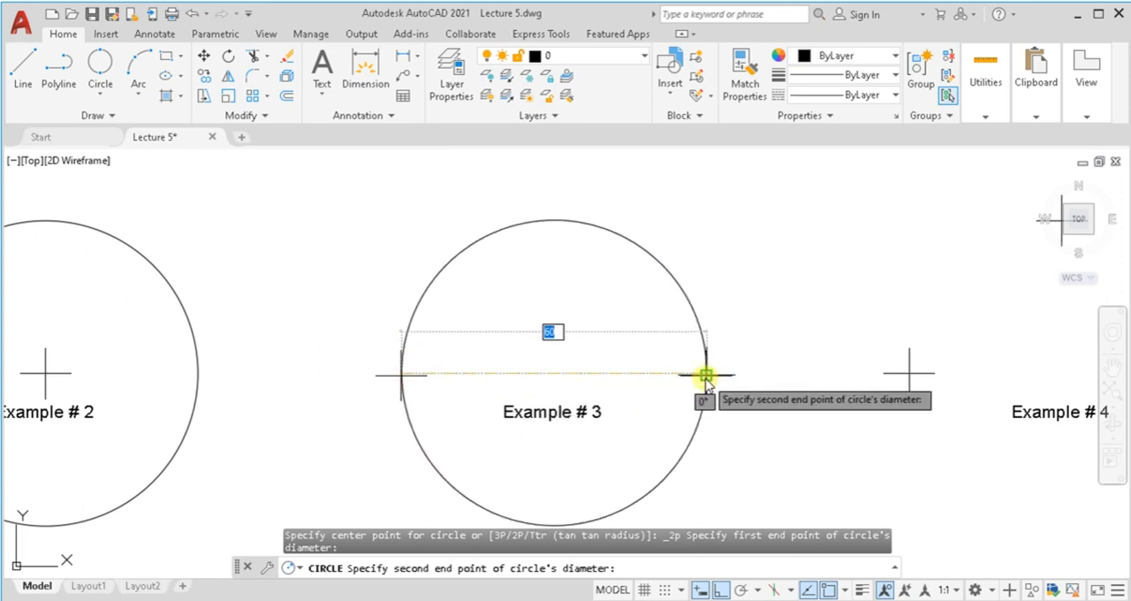
{"action": "left_click", "coordinate": [706, 375]}
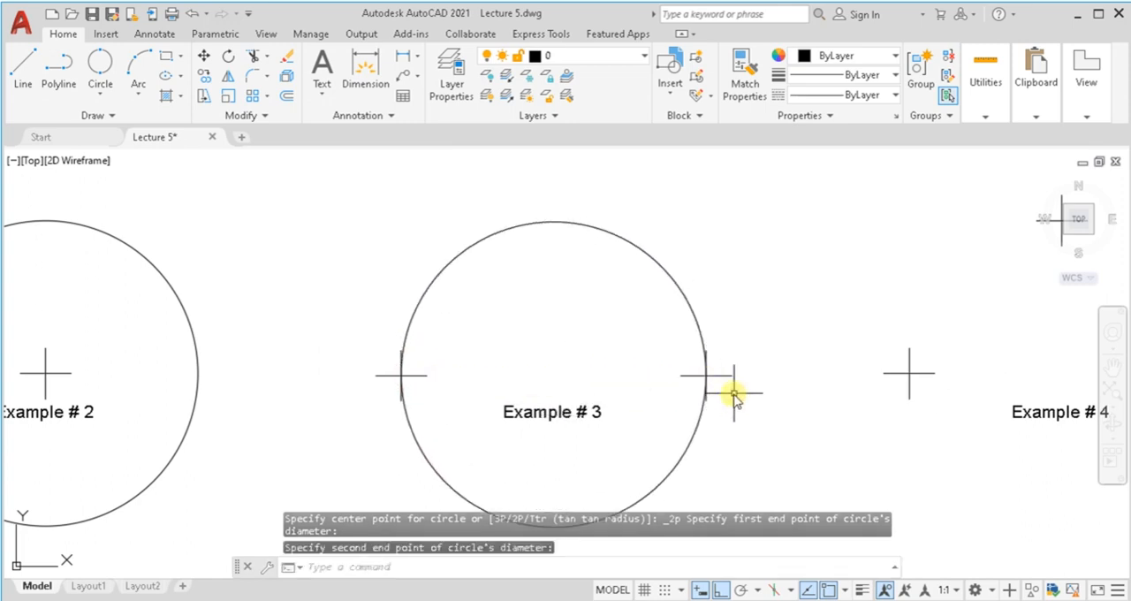
{"action": "middle_click", "coordinate": [732, 394]}
{"action": "middle_click", "coordinate": [733, 394]}
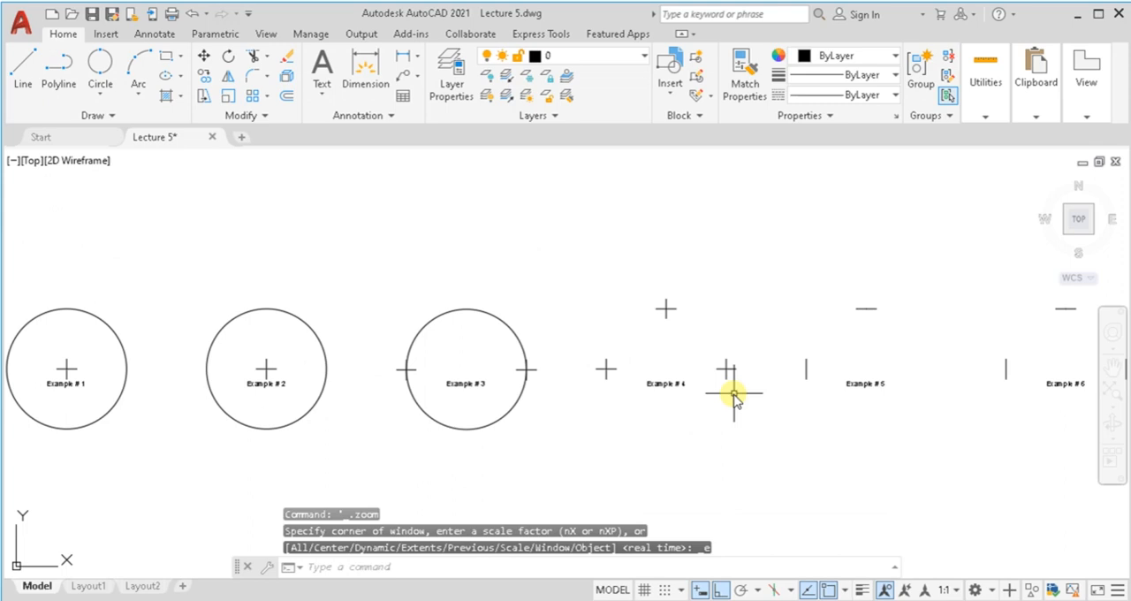
Step: Draw a 3-Point circle through the left, right and upper cross marks of Example # 4
{"action": "left_click", "coordinate": [95, 97]}
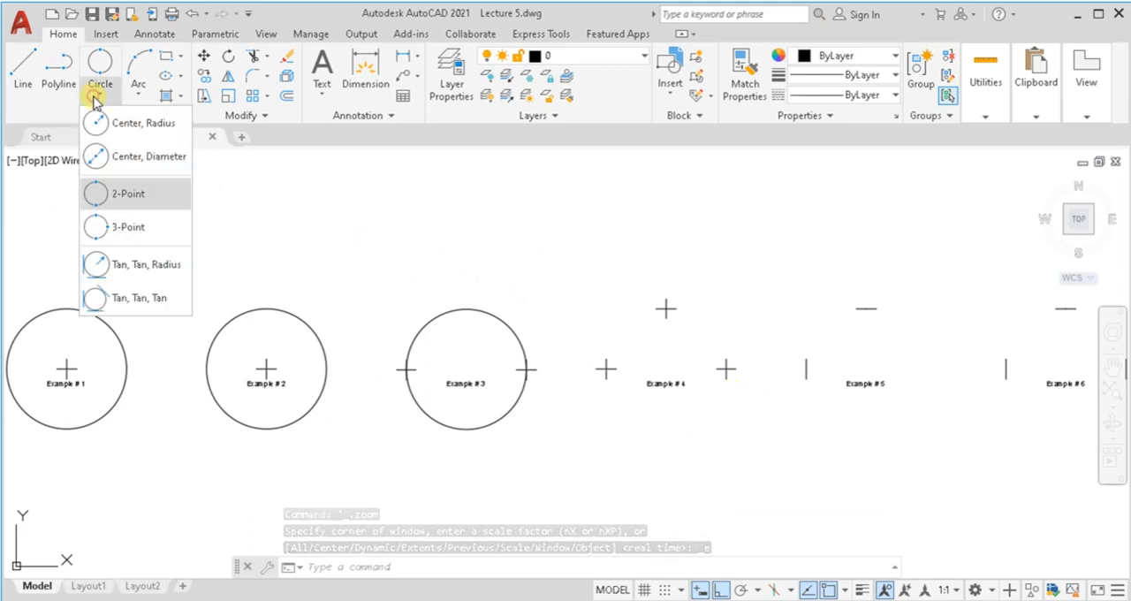
{"action": "left_click", "coordinate": [100, 227]}
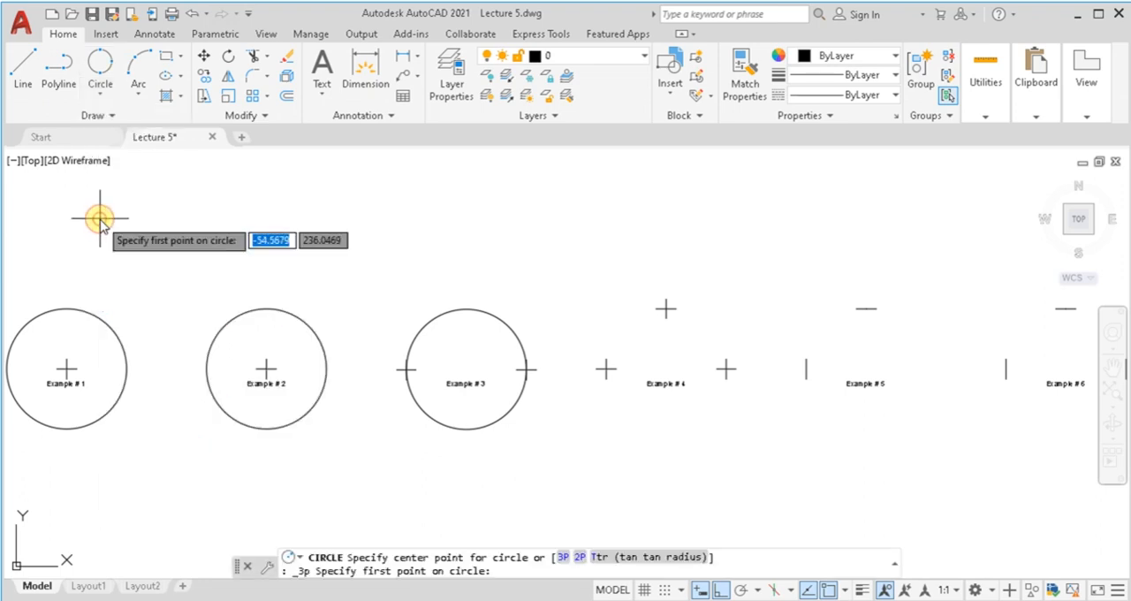
{"action": "scroll", "coordinate": [630, 367], "scroll_direction": "up", "scroll_amount": 5}
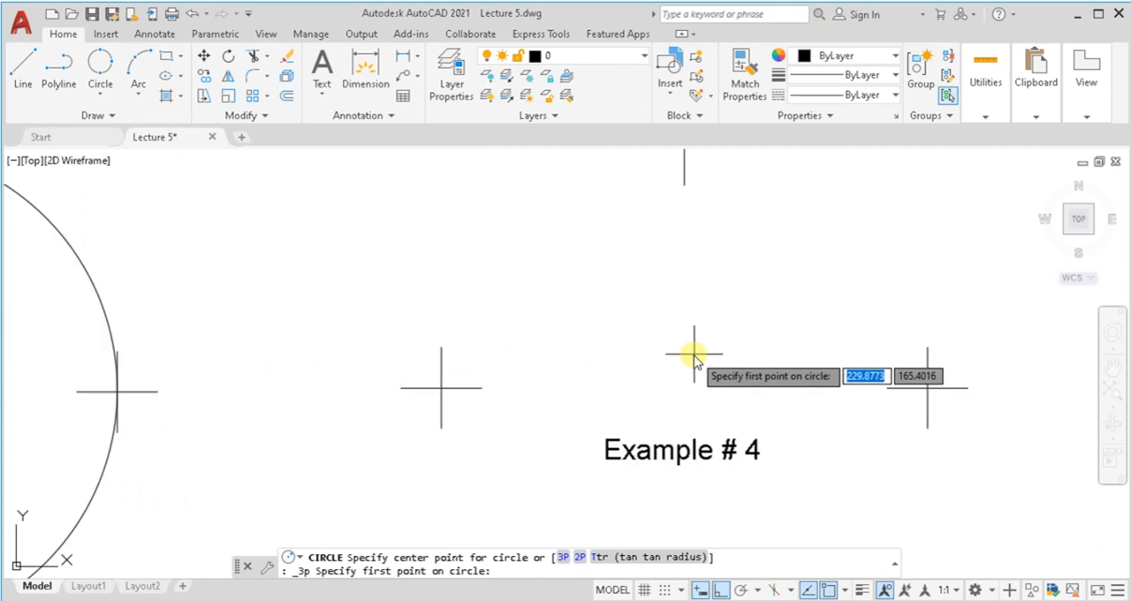
{"action": "middle_click_drag", "start_coordinate": [695, 358], "coordinate": [668, 392]}
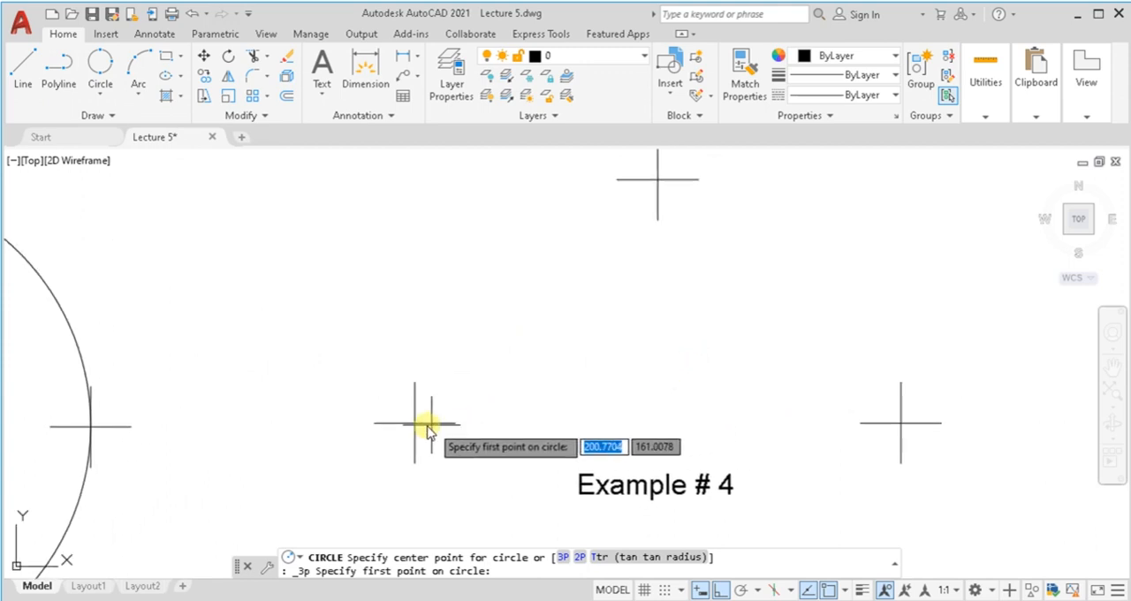
{"action": "left_click", "coordinate": [414, 424]}
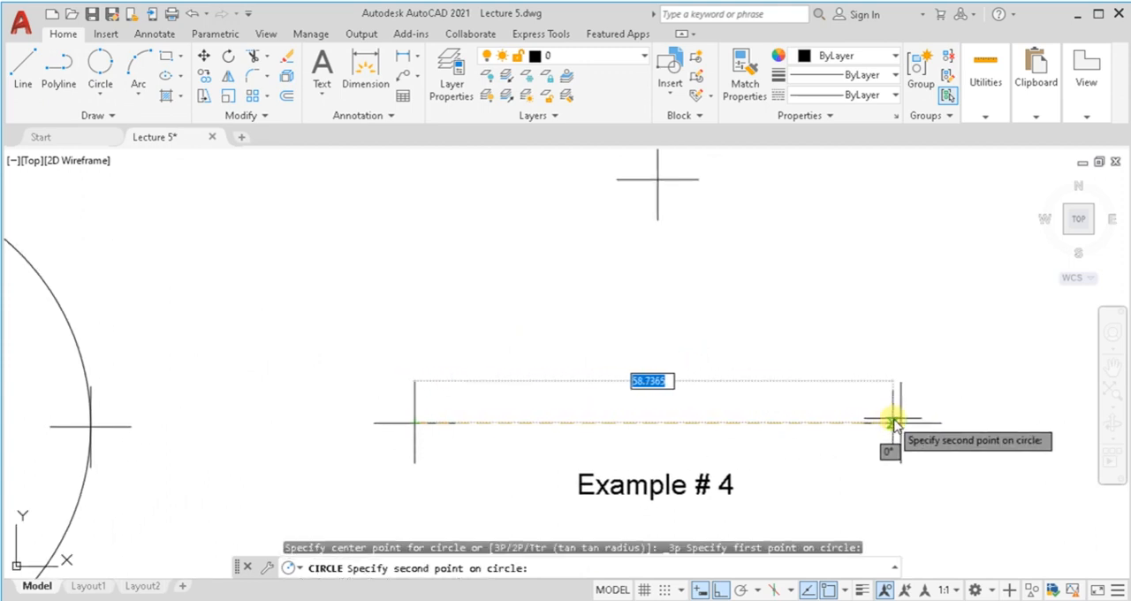
{"action": "left_click", "coordinate": [900, 423]}
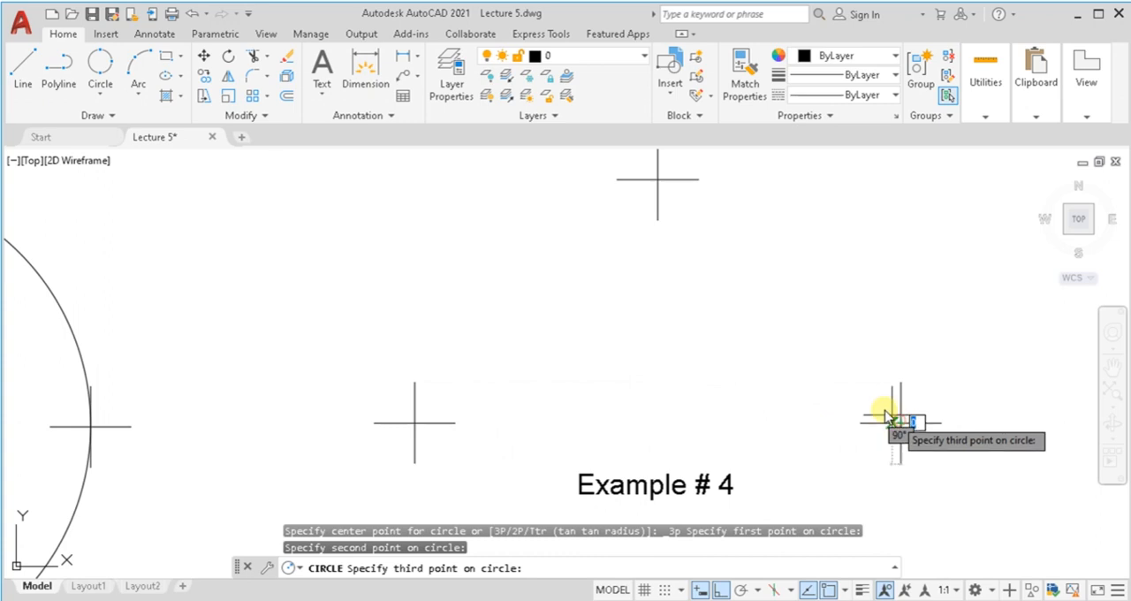
{"action": "left_click", "coordinate": [658, 180]}
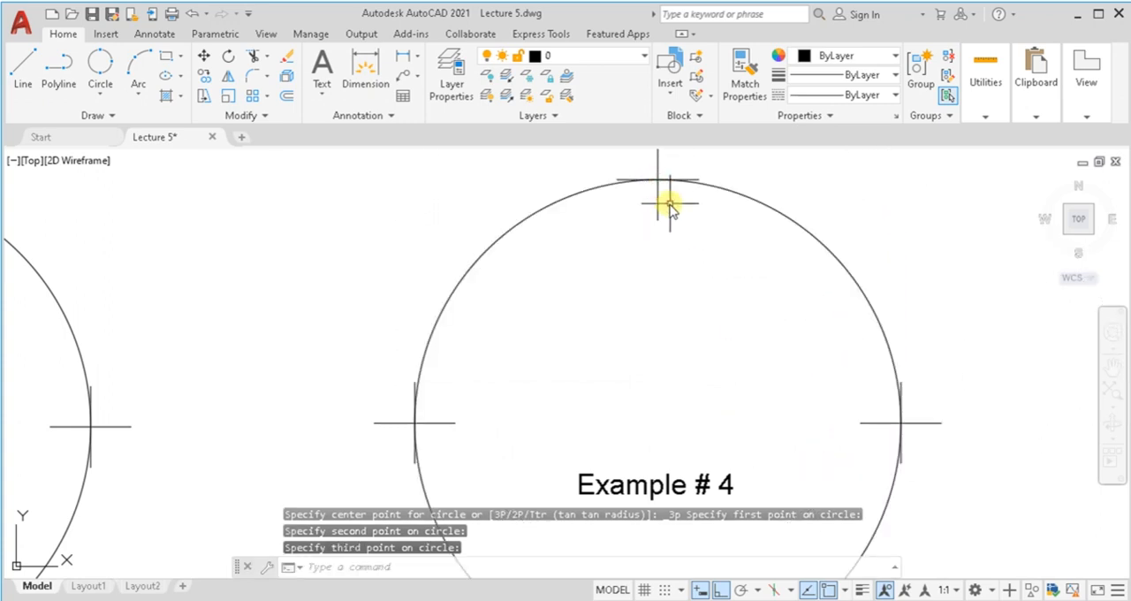
{"action": "scroll", "coordinate": [669, 205], "scroll_direction": "down", "scroll_amount": 2}
{"action": "middle_click", "coordinate": [669, 205]}
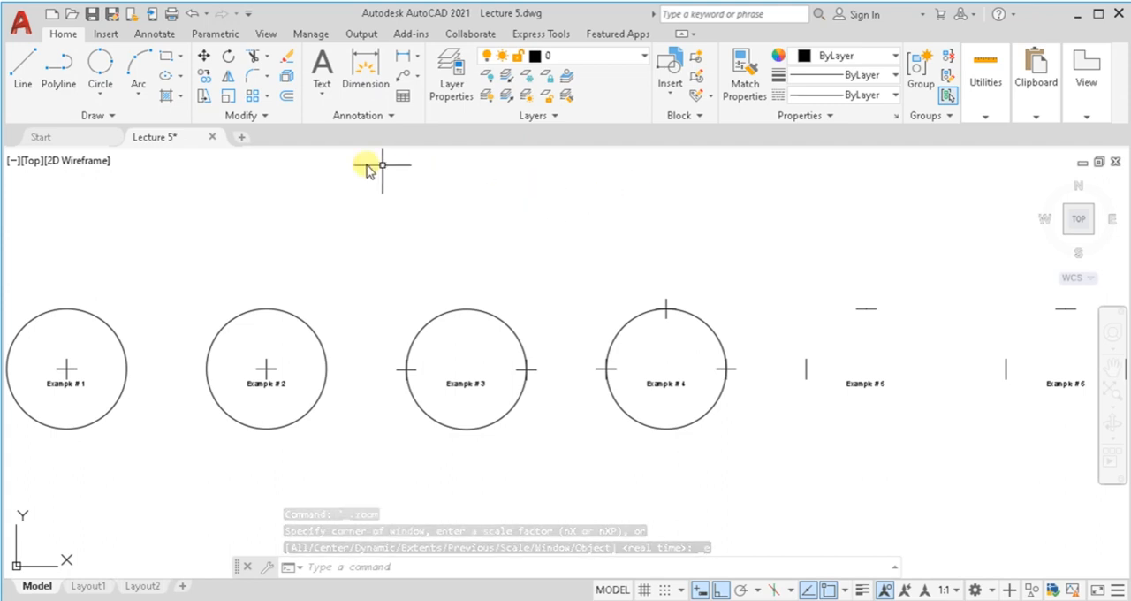
Step: Draw a Tan, Tan, Radius circle of radius 30 tangent to the vertical and horizontal lines of Example # 5
{"action": "left_click", "coordinate": [93, 96]}
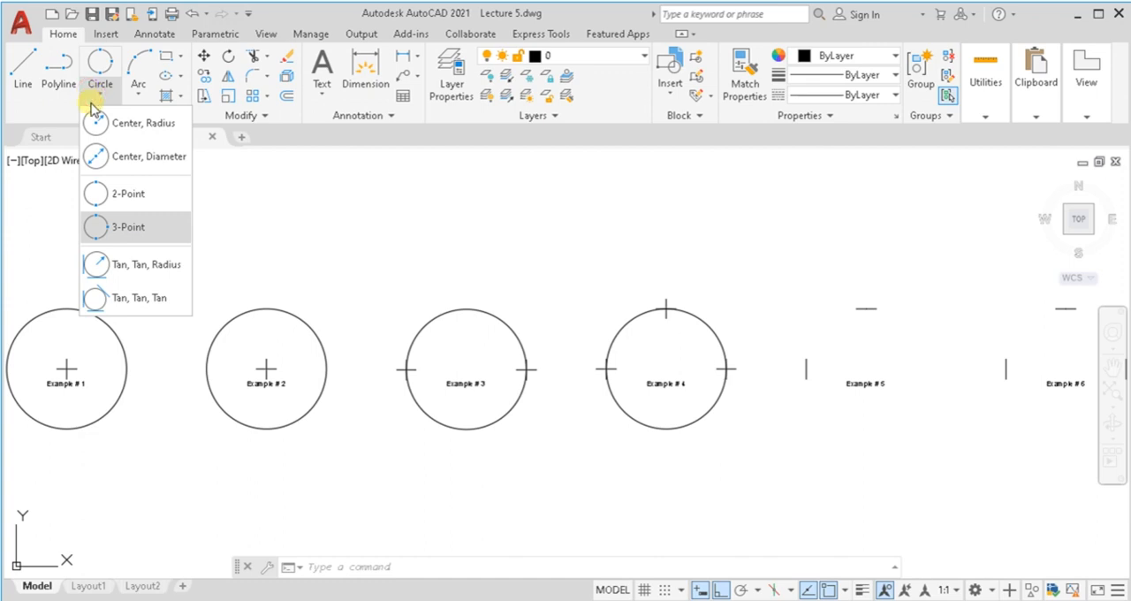
{"action": "left_click", "coordinate": [107, 266]}
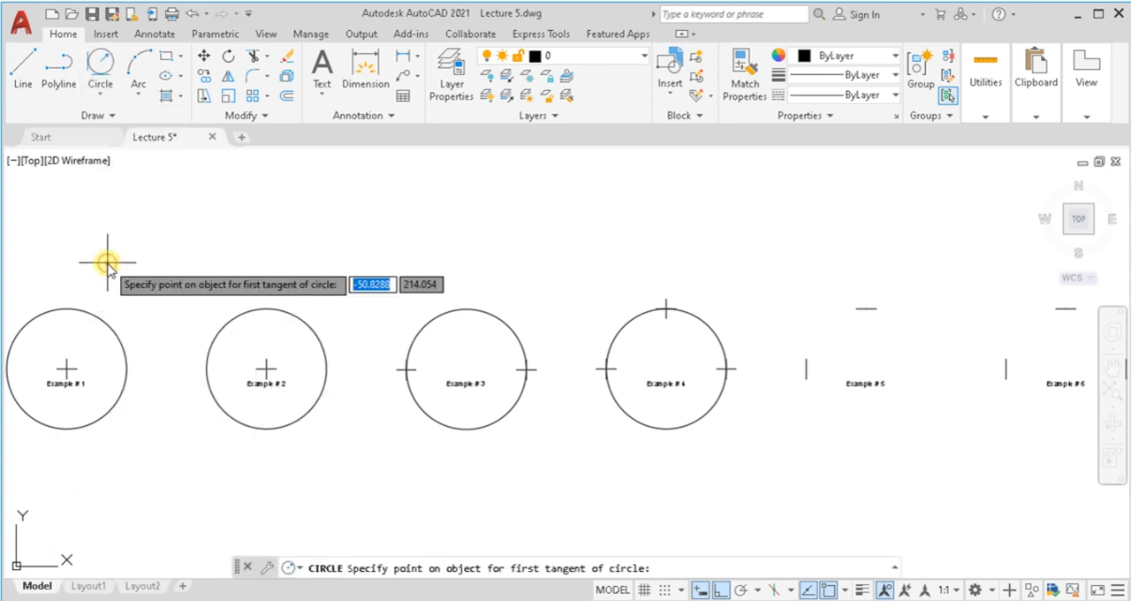
{"action": "scroll", "coordinate": [906, 361], "scroll_direction": "up", "scroll_amount": 6}
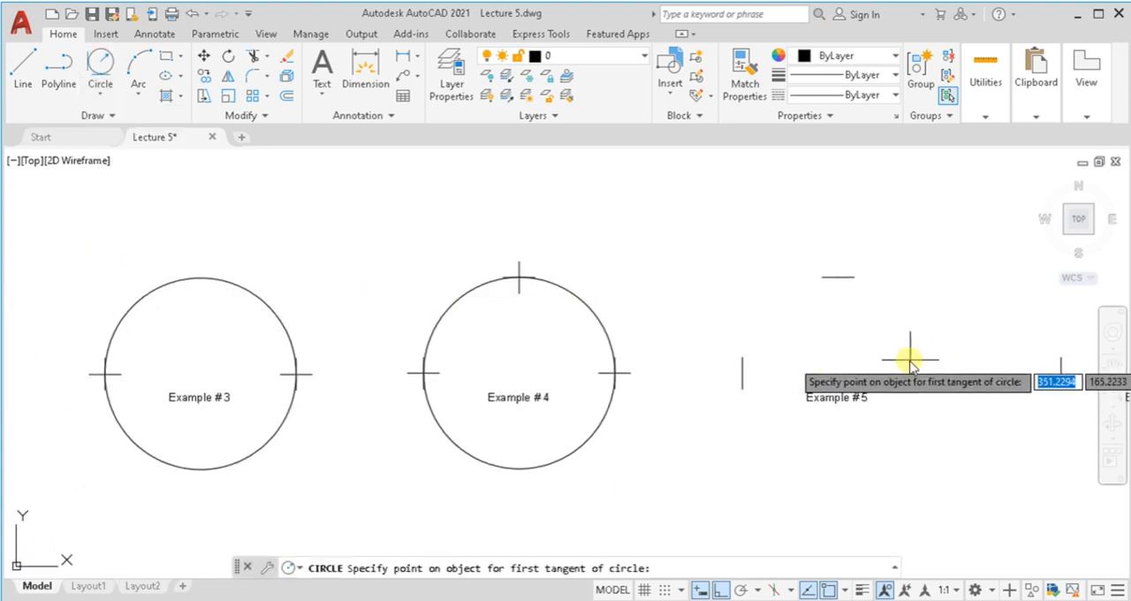
{"action": "middle_click_drag", "start_coordinate": [905, 374], "coordinate": [902, 404]}
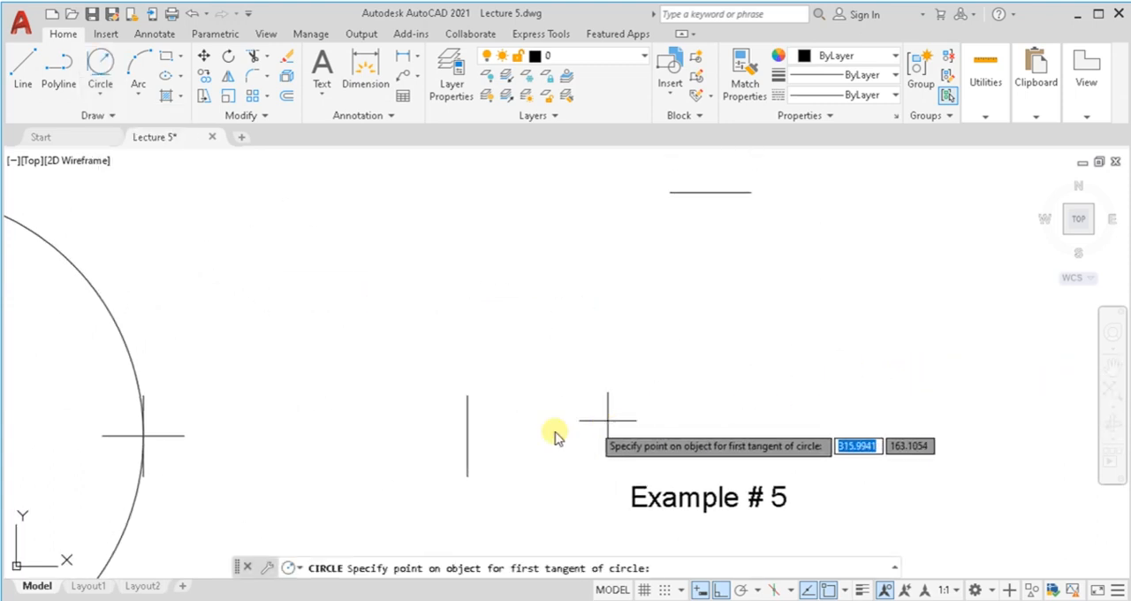
{"action": "left_click", "coordinate": [467, 435]}
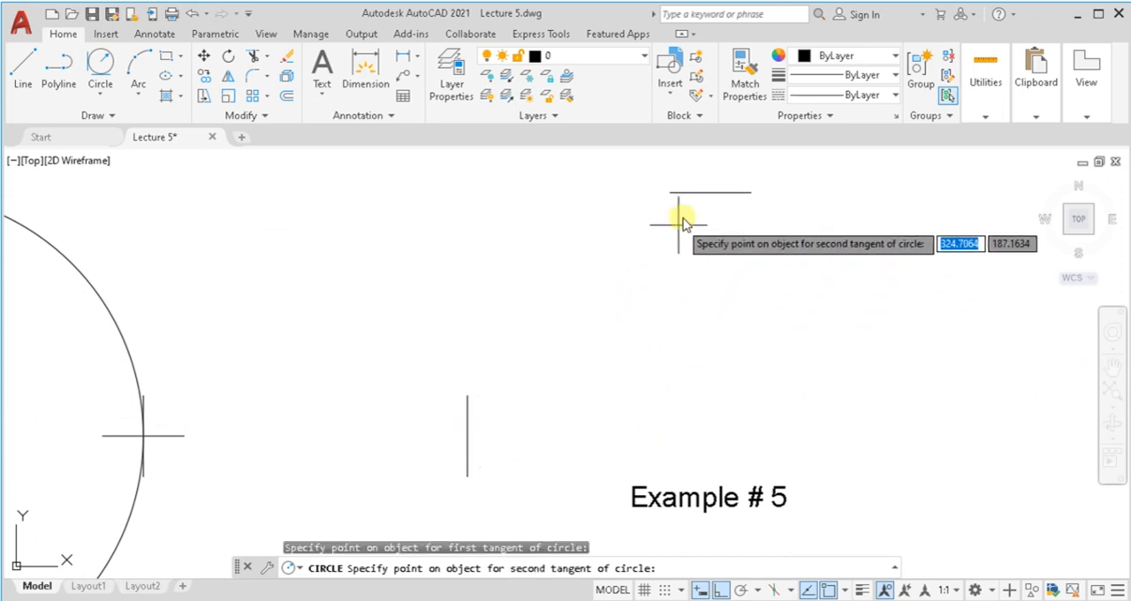
{"action": "left_click", "coordinate": [705, 193]}
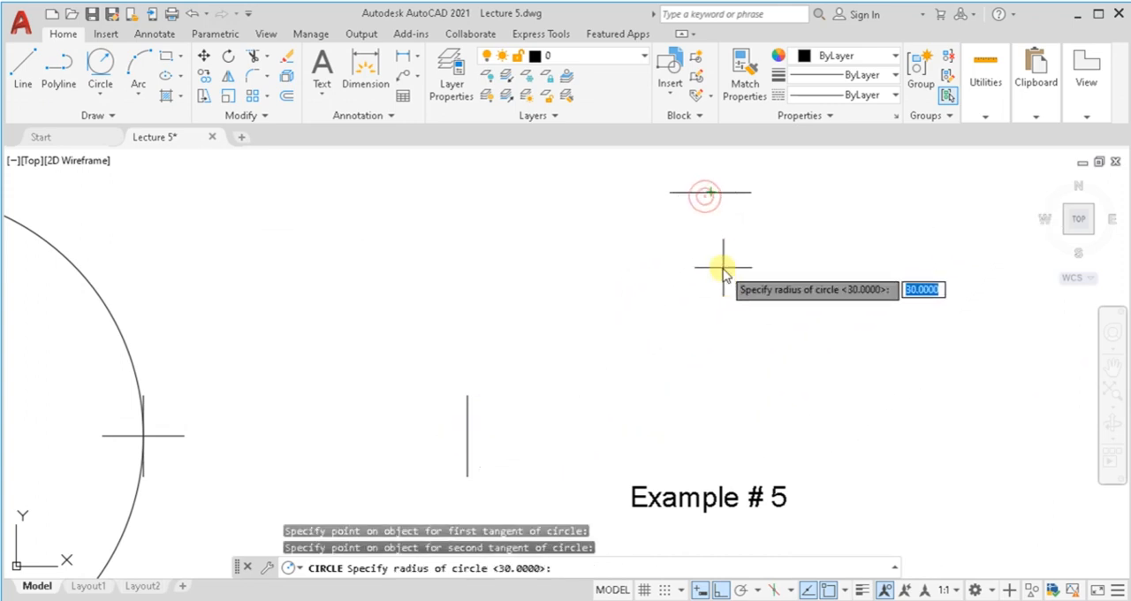
{"action": "type", "text": "30"}
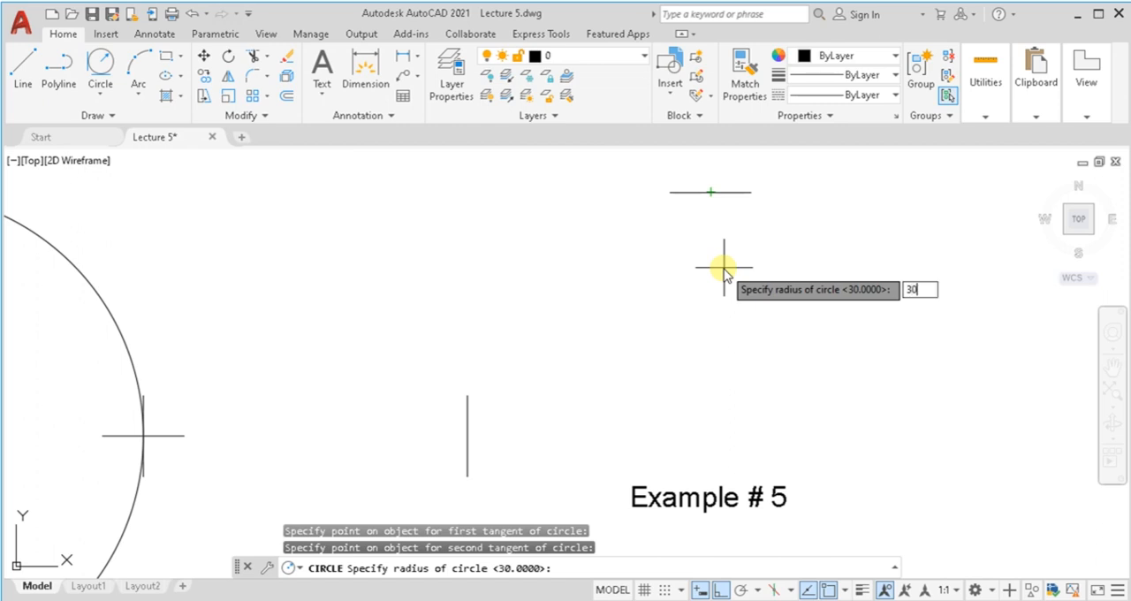
{"action": "key", "text": "Return"}
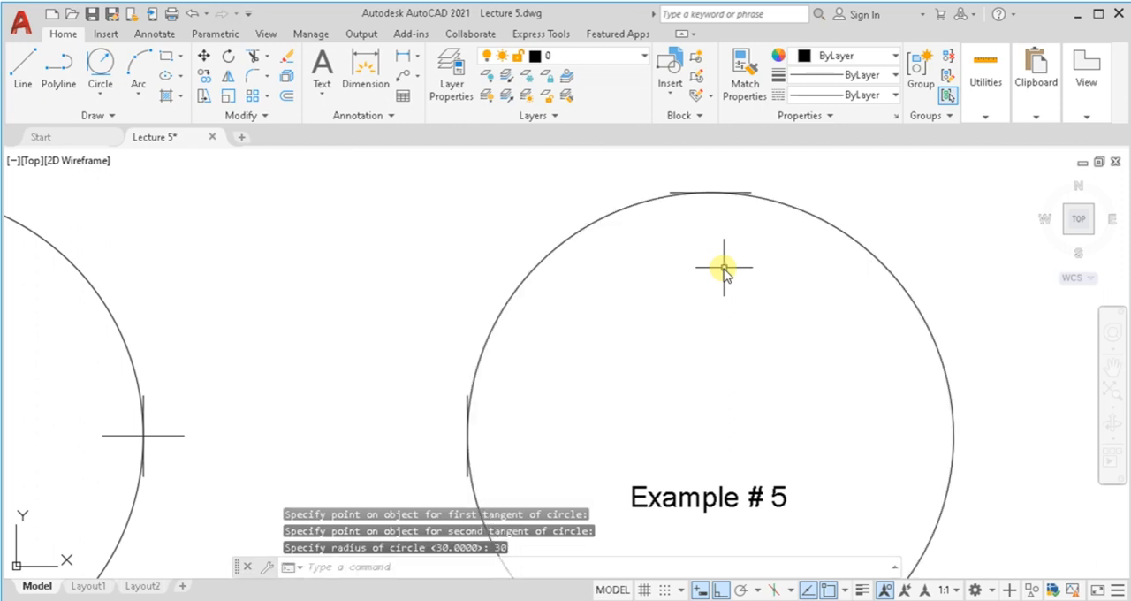
{"action": "middle_click", "coordinate": [723, 269]}
{"action": "middle_click", "coordinate": [723, 268]}
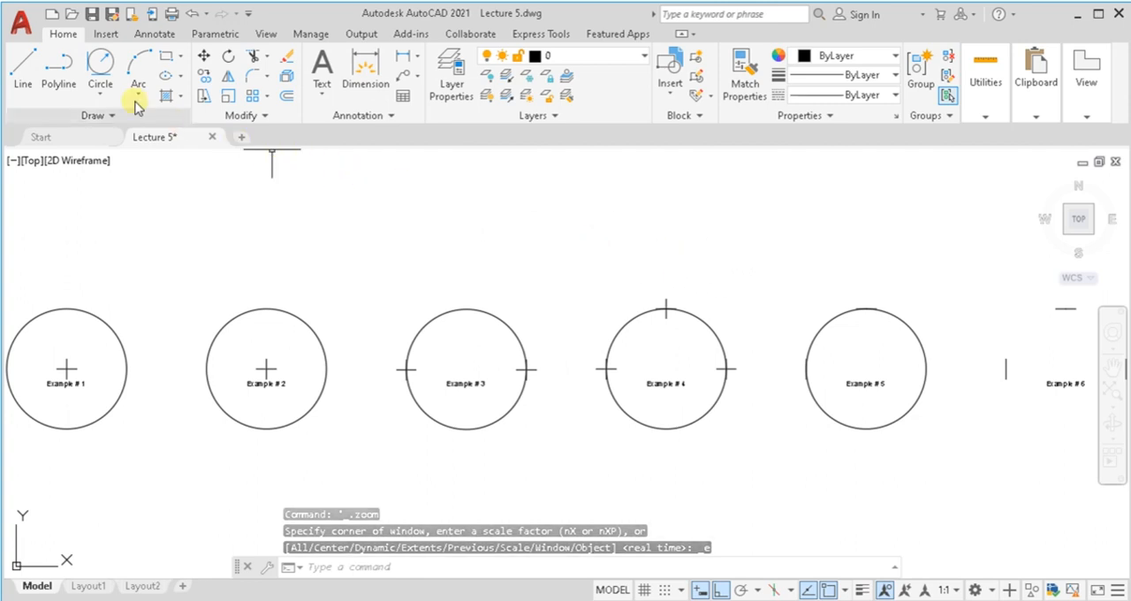
Step: Draw a Tan, Tan, Tan circle tangent to the left, right and upper lines of Example # 6
{"action": "left_click", "coordinate": [102, 88]}
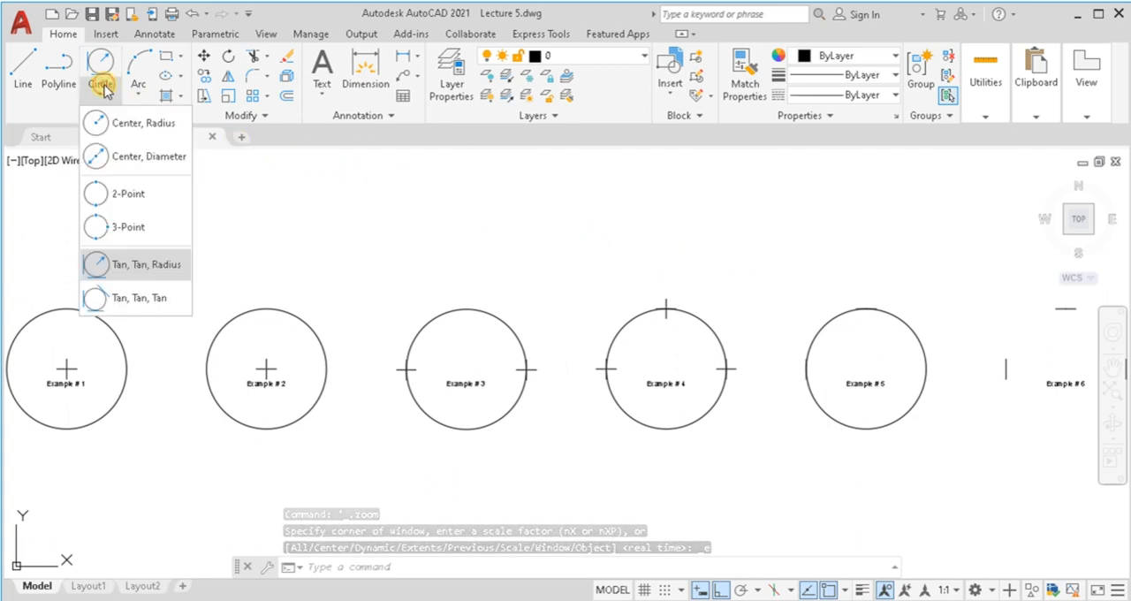
{"action": "left_click", "coordinate": [122, 298]}
{"action": "scroll", "coordinate": [1025, 376], "scroll_direction": "up", "scroll_amount": 4}
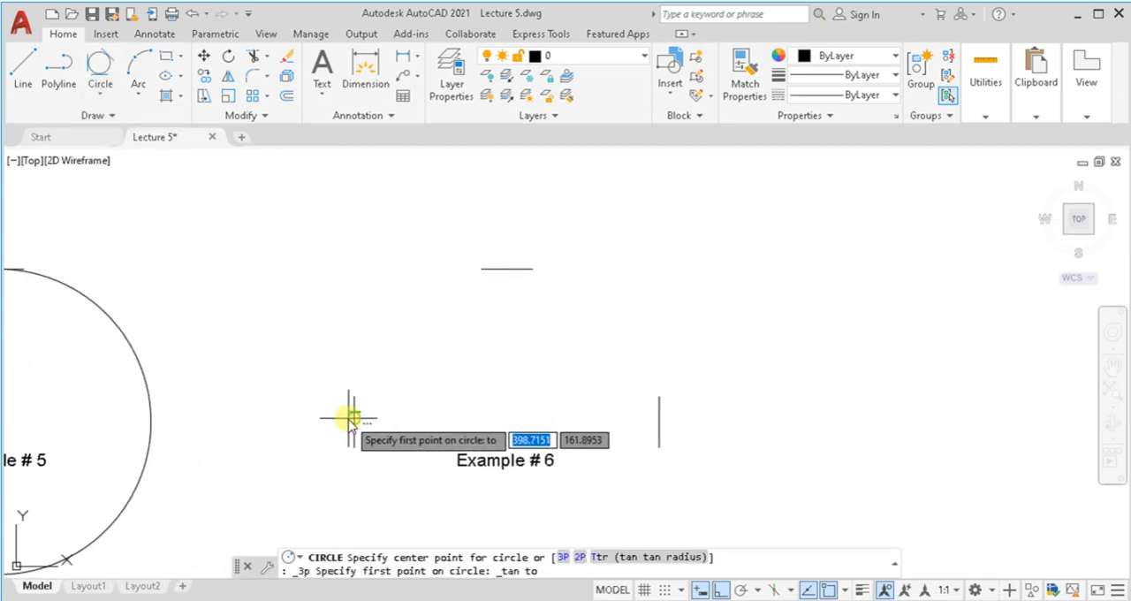
{"action": "left_click", "coordinate": [352, 417]}
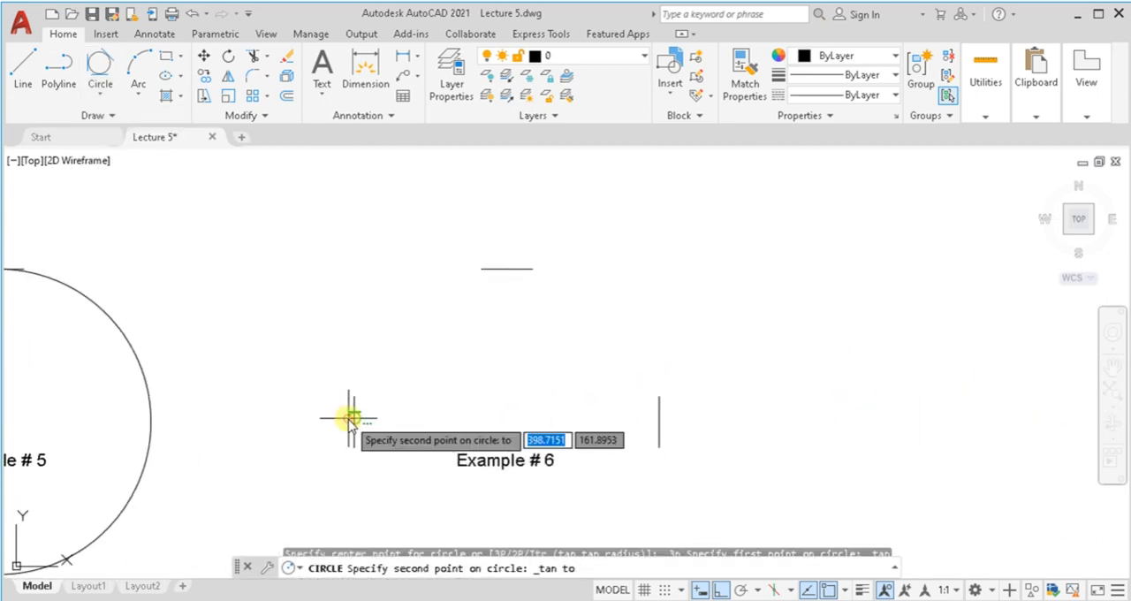
{"action": "left_click", "coordinate": [660, 415]}
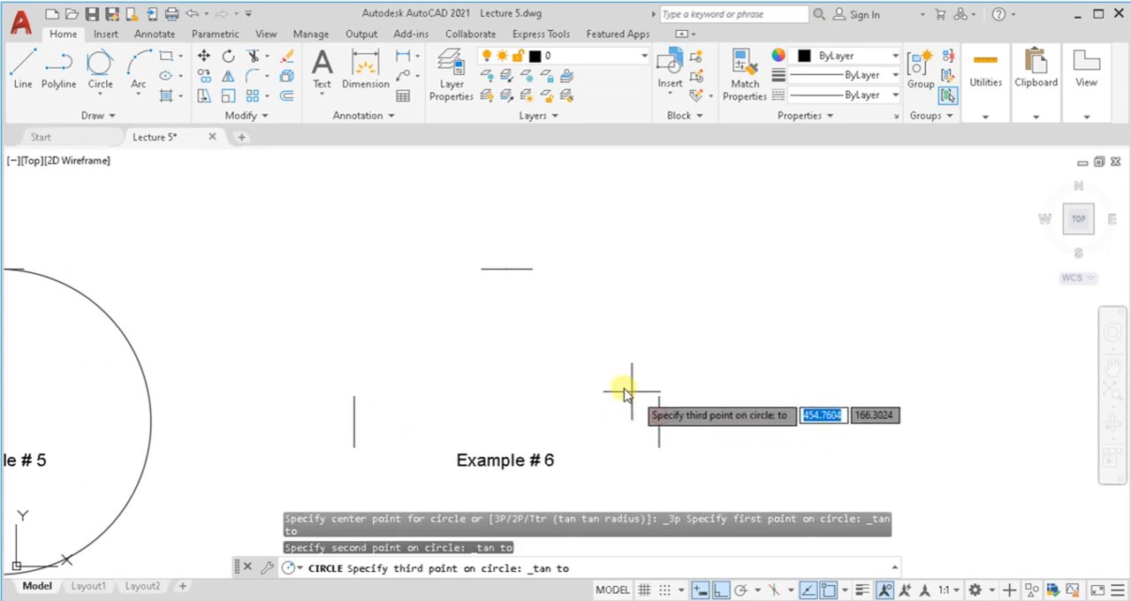
{"action": "left_click", "coordinate": [510, 277]}
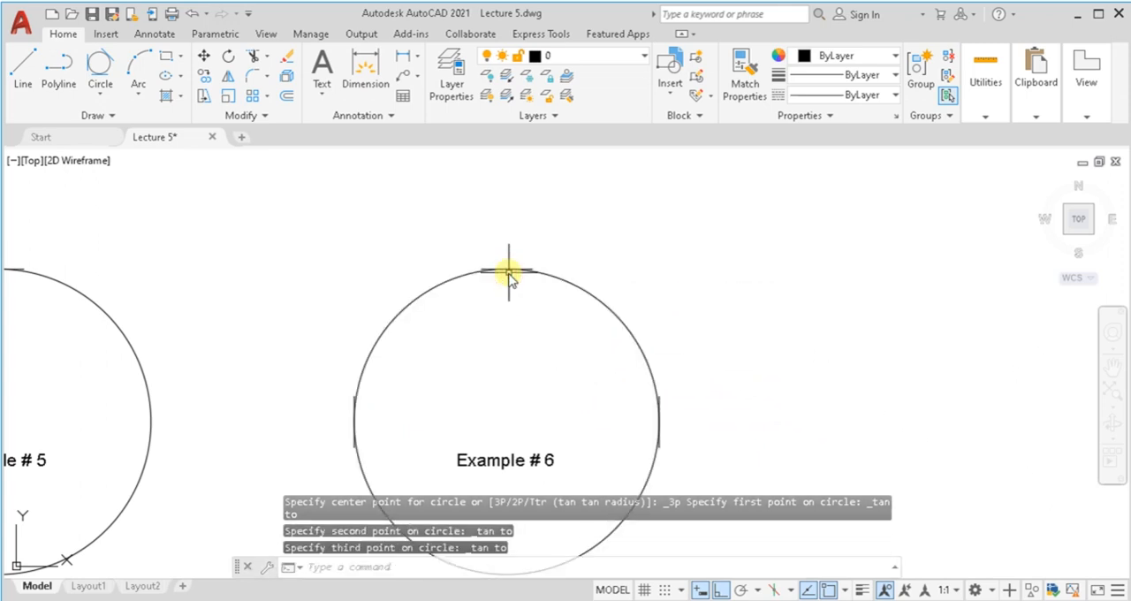
Step: Add a diameter dimension to the Example # 1 circle, placing its text just outside the circle's upper right
{"action": "middle_click", "coordinate": [511, 315]}
{"action": "middle_click", "coordinate": [511, 316]}
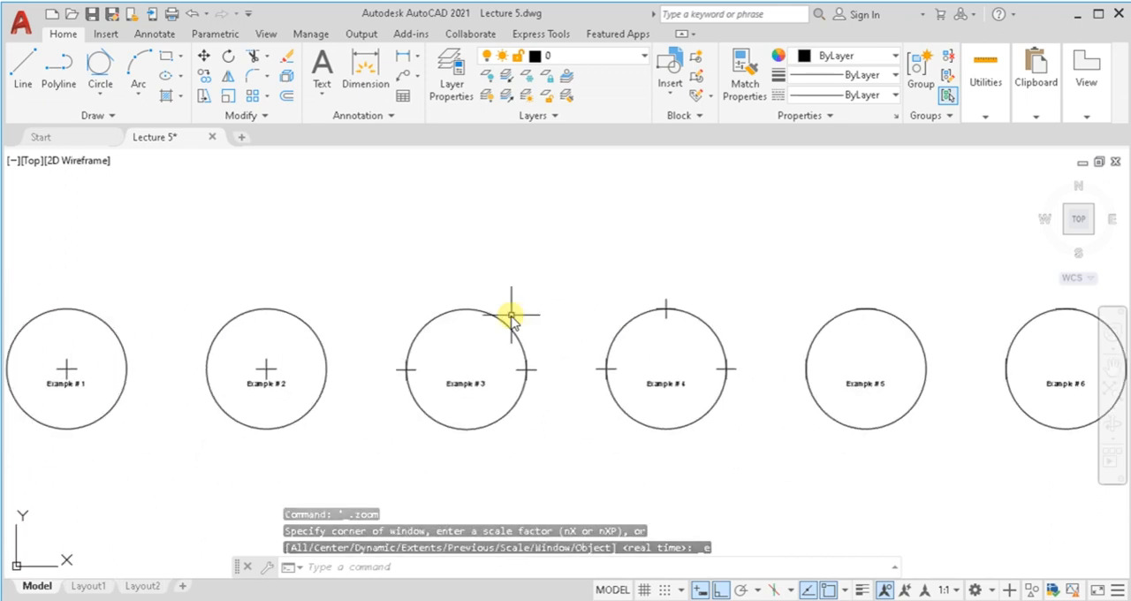
{"action": "left_click", "coordinate": [366, 80]}
{"action": "left_click", "coordinate": [99, 326]}
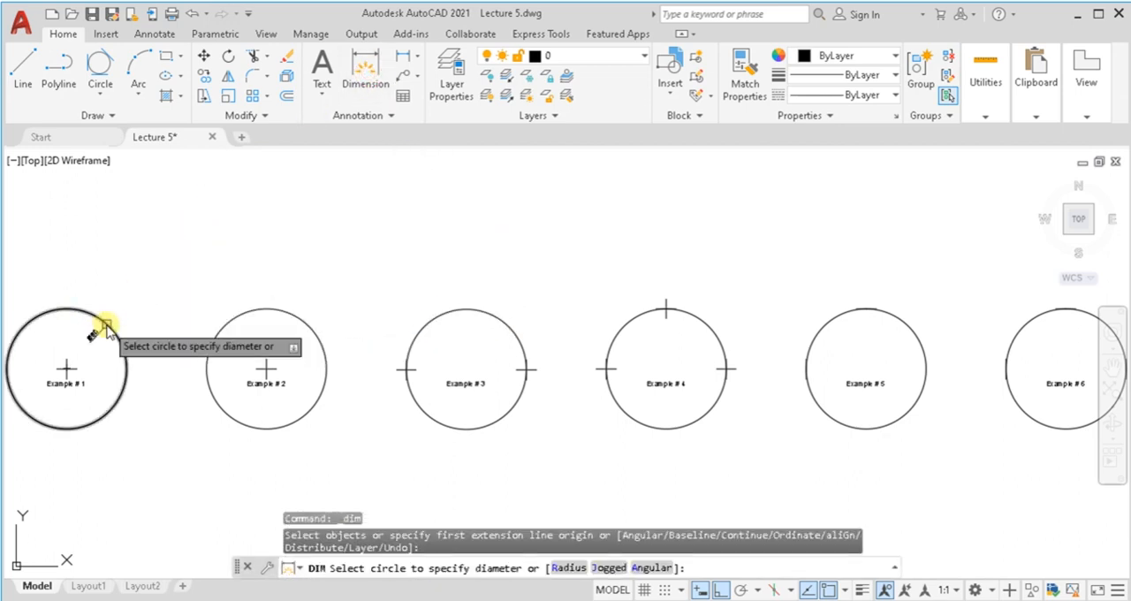
{"action": "left_click", "coordinate": [107, 324]}
{"action": "left_click", "coordinate": [132, 324]}
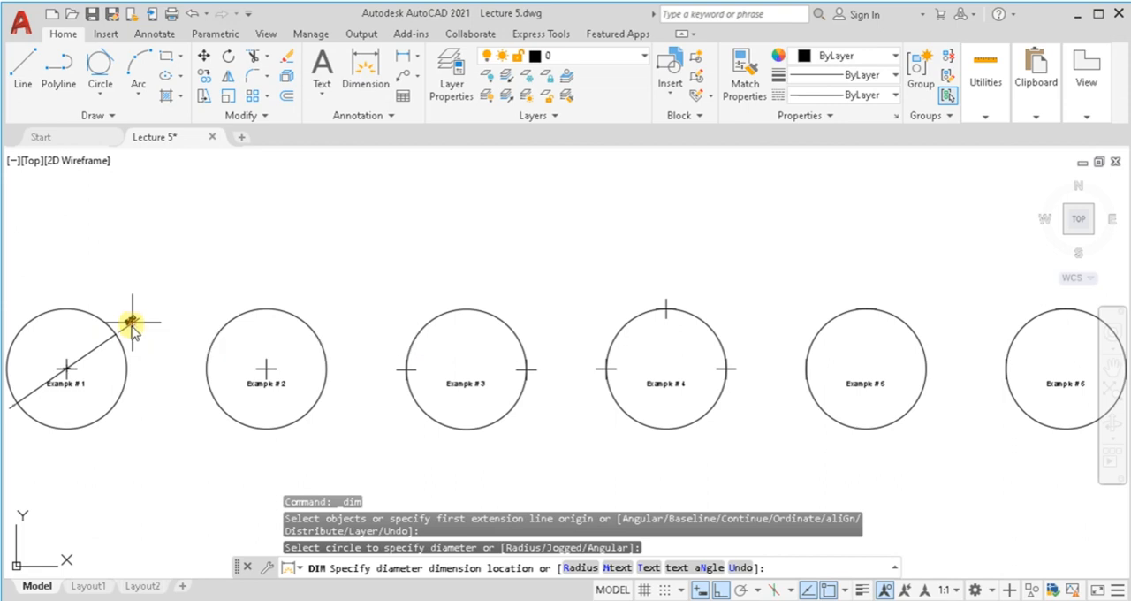
Step: Dimension the diameter of the Example # 2 circle, with the text just outside its upper-right edge
{"action": "scroll", "coordinate": [114, 328], "scroll_direction": "up", "scroll_amount": 4}
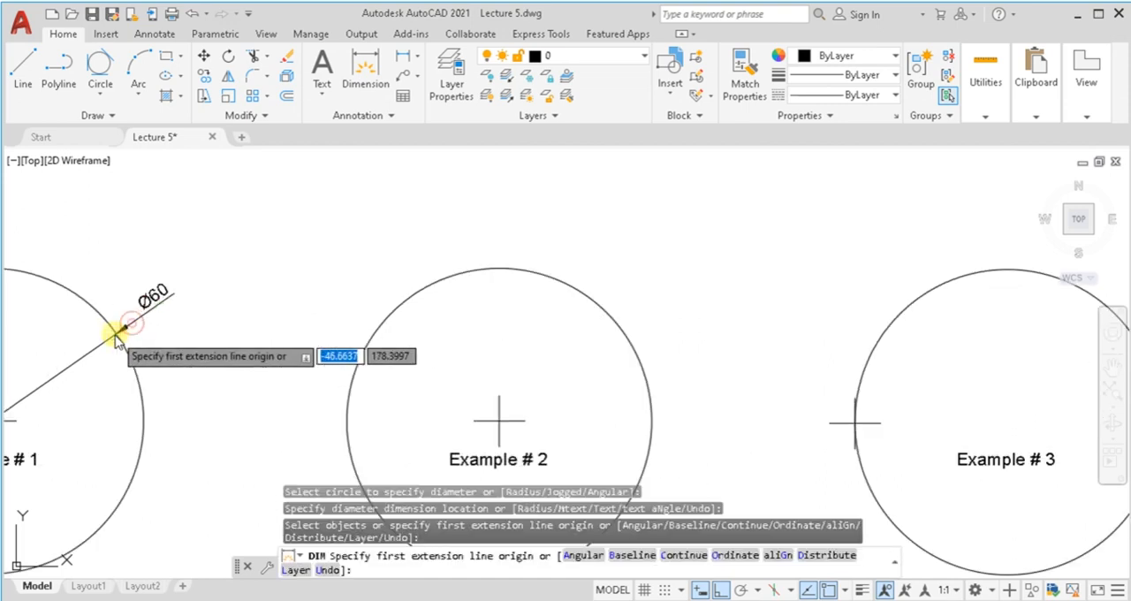
{"action": "left_click", "coordinate": [607, 316]}
{"action": "left_click", "coordinate": [609, 319]}
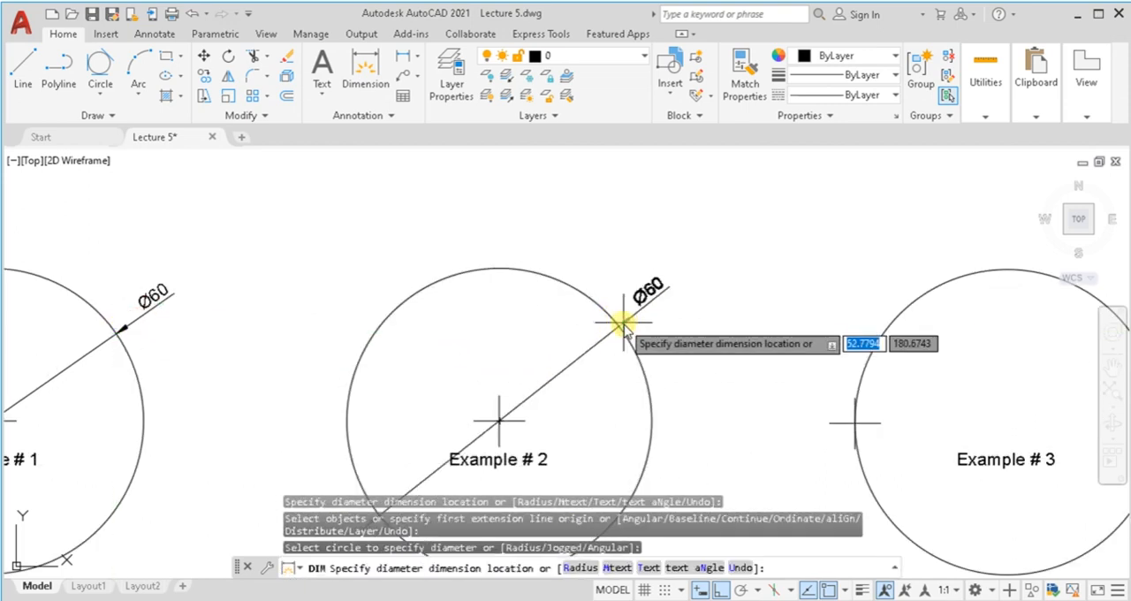
{"action": "left_click", "coordinate": [612, 320]}
Step: Dimension the diameter of the Example # 3 circle, with the text just outside its upper-right edge
{"action": "middle_click_drag", "start_coordinate": [750, 376], "coordinate": [341, 381]}
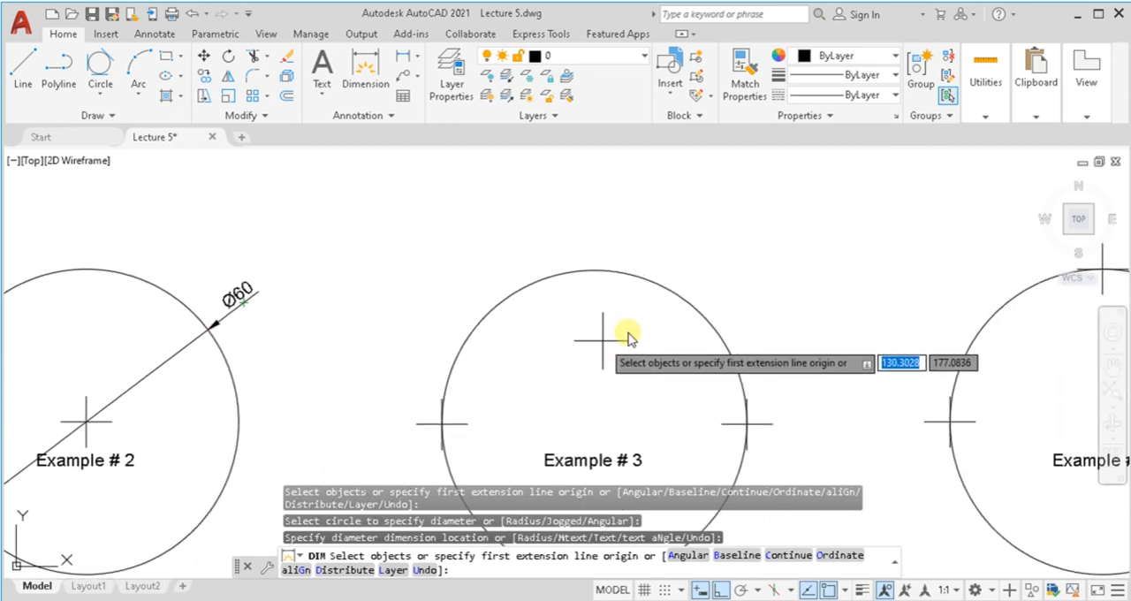
{"action": "left_click", "coordinate": [699, 313]}
{"action": "left_click", "coordinate": [699, 314]}
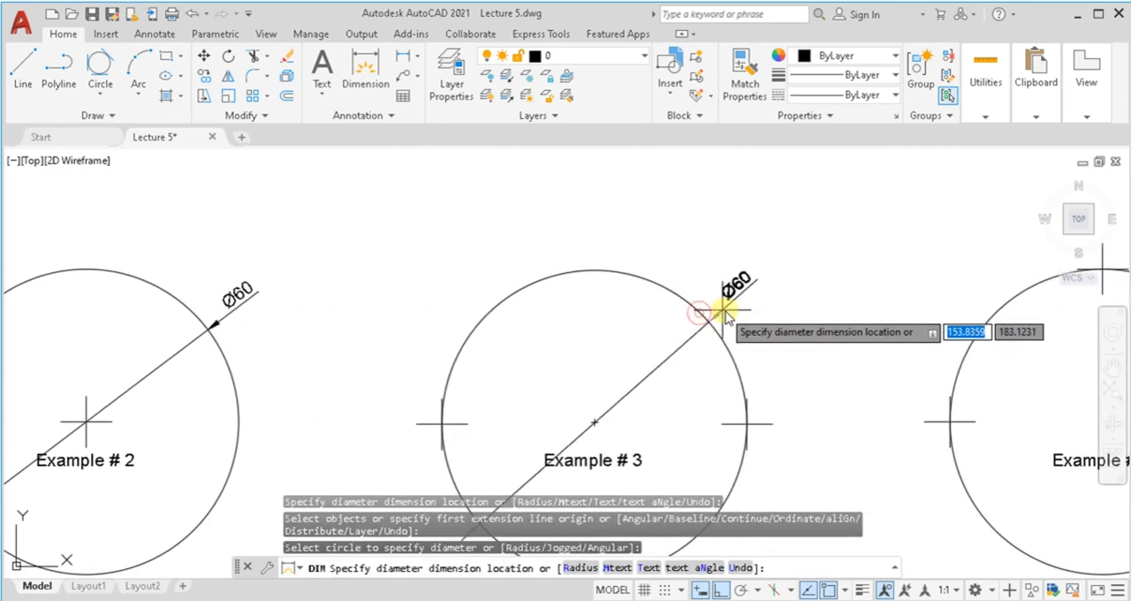
{"action": "left_click", "coordinate": [732, 309]}
Step: Dimension the diameter of the Example # 4 circle, with the text just outside its upper-right edge
{"action": "middle_click_drag", "start_coordinate": [828, 344], "coordinate": [244, 387]}
{"action": "left_click", "coordinate": [661, 353]}
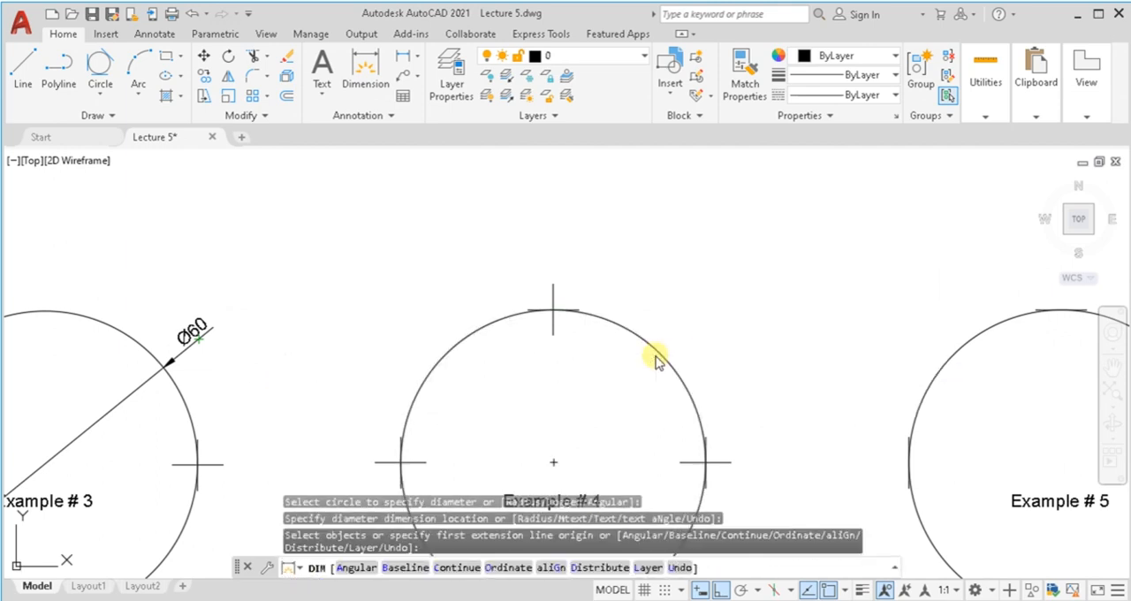
{"action": "left_click", "coordinate": [662, 352]}
{"action": "left_click", "coordinate": [692, 350]}
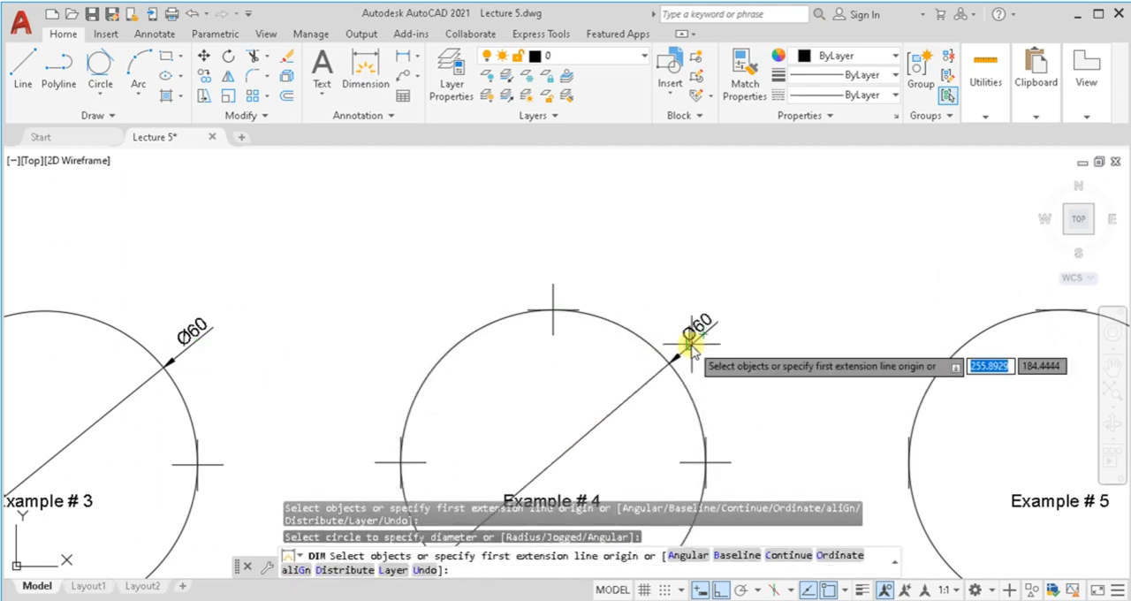
Step: Dimension the diameter of the Example # 5 circle, with the text just outside its upper-right edge
{"action": "middle_click_drag", "start_coordinate": [791, 361], "coordinate": [416, 391]}
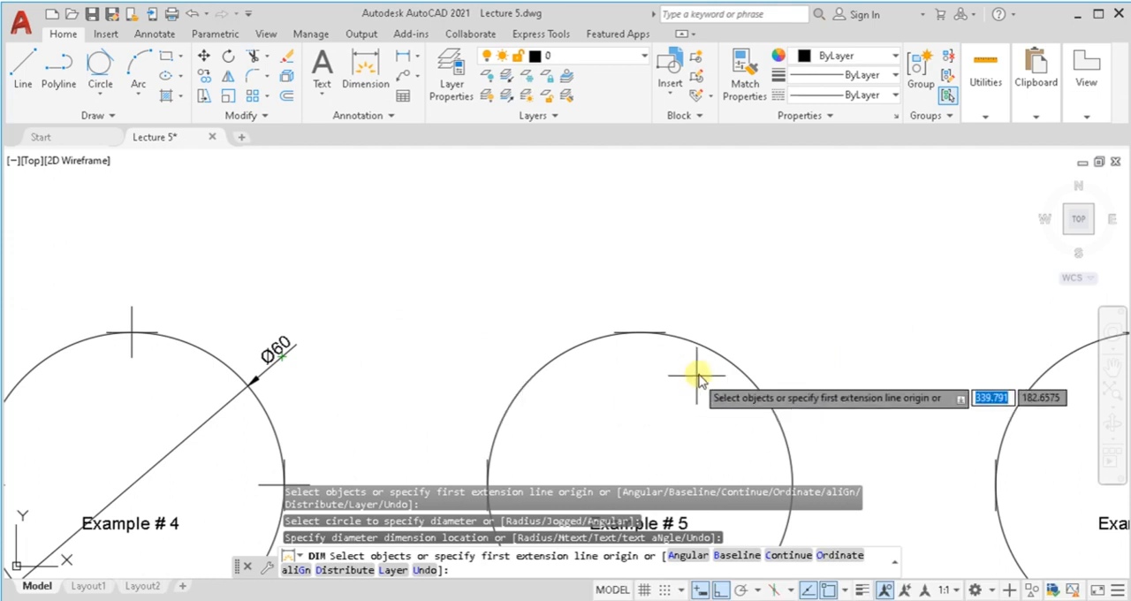
{"action": "left_click", "coordinate": [732, 366]}
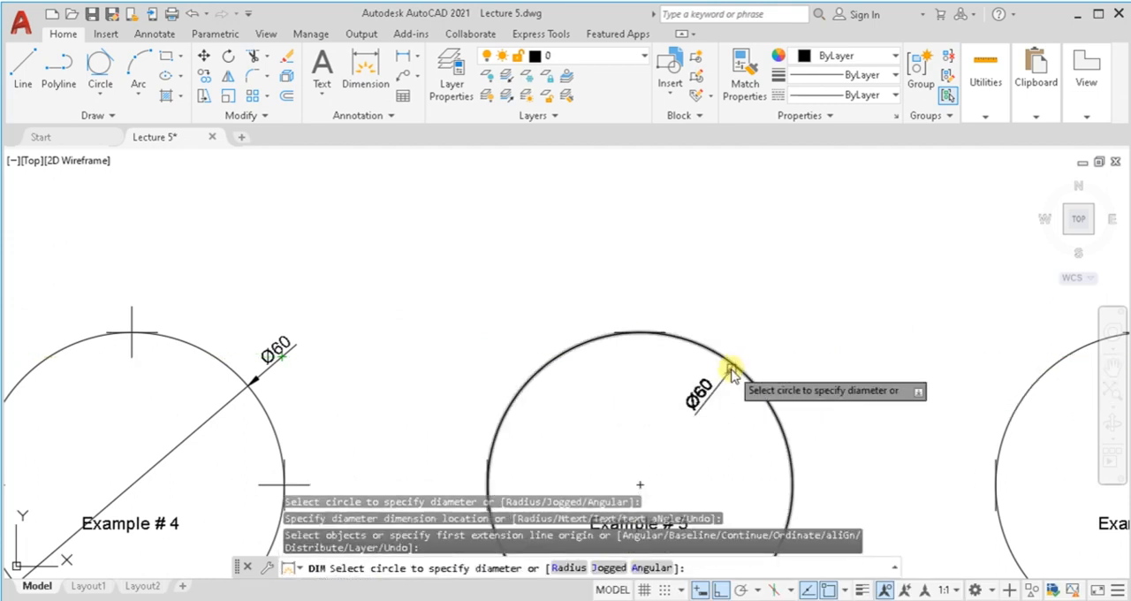
{"action": "left_click", "coordinate": [733, 371]}
{"action": "left_click", "coordinate": [762, 363]}
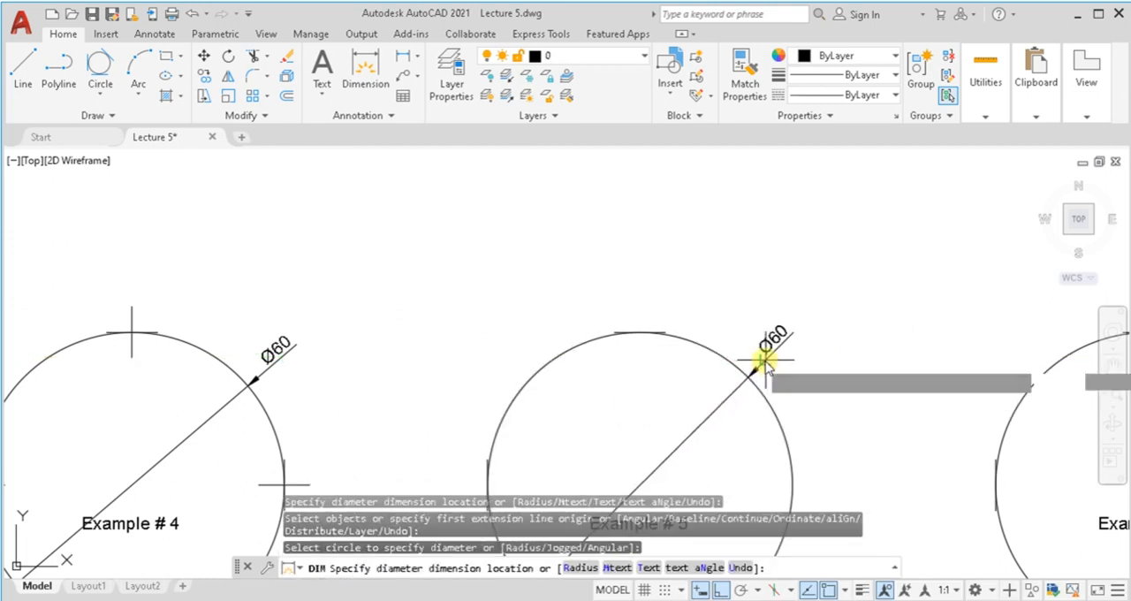
Step: Dimension the diameter of the Example # 6 circle outside its upper-right edge and end the dimension command
{"action": "scroll", "coordinate": [763, 362], "scroll_direction": "down", "scroll_amount": 2}
{"action": "middle_click_drag", "start_coordinate": [737, 362], "coordinate": [451, 369]}
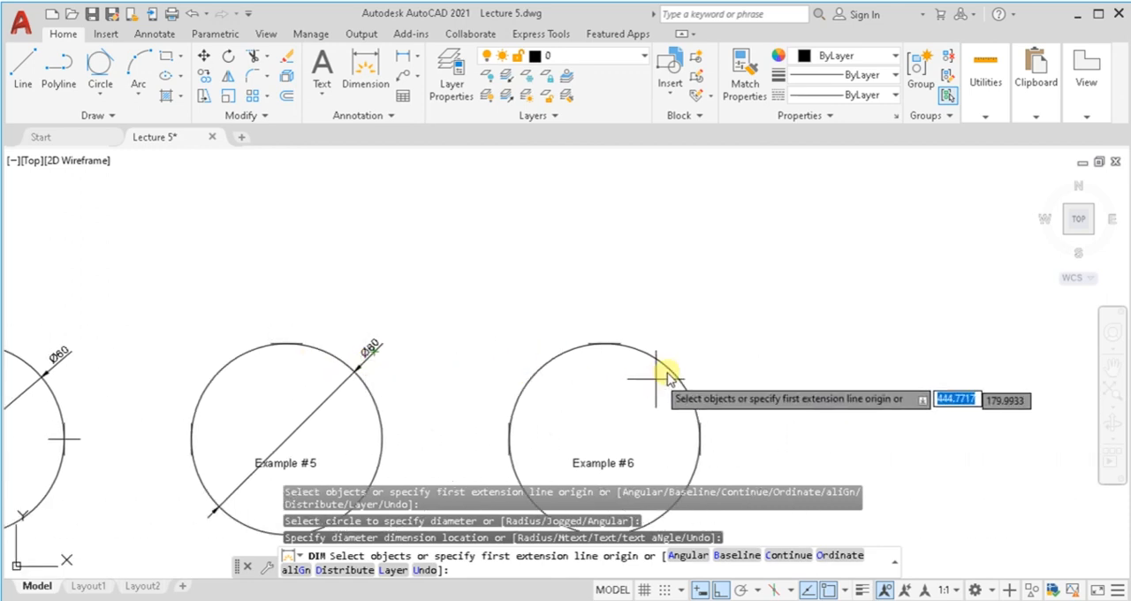
{"action": "left_click", "coordinate": [664, 371]}
{"action": "left_click", "coordinate": [668, 366]}
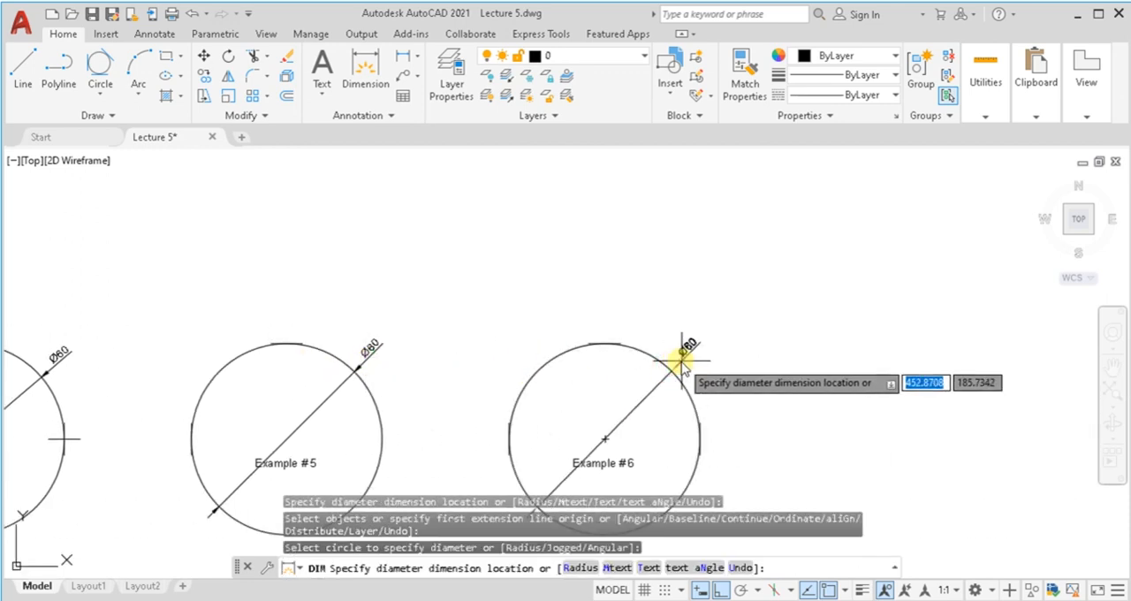
{"action": "left_click", "coordinate": [683, 360]}
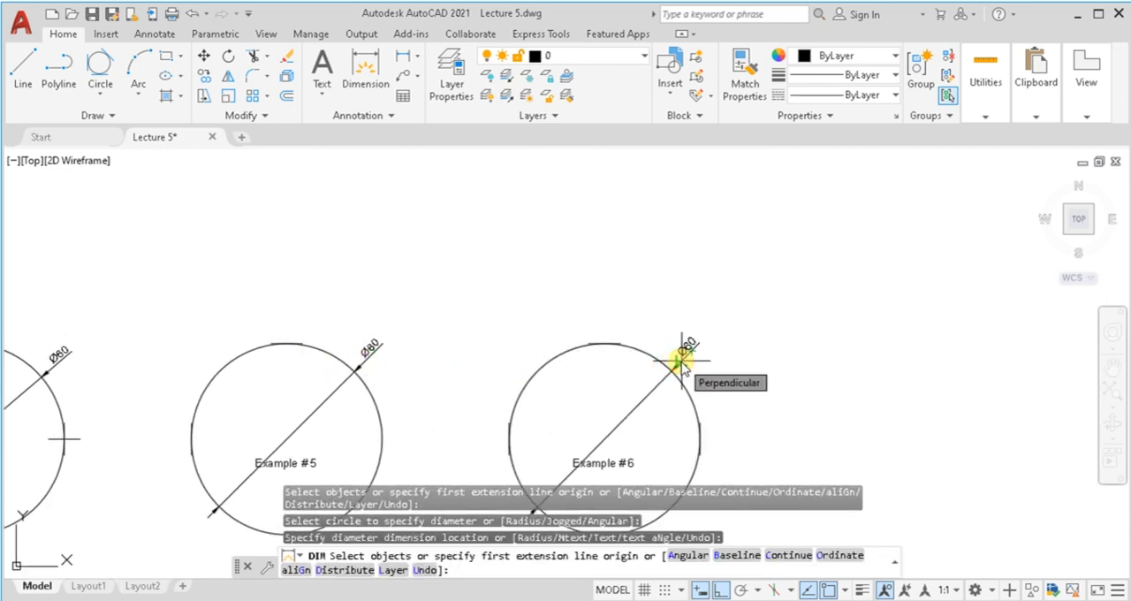
{"action": "key", "text": "Return"}
Step: Show the full extents of the six examples, save Lecture 5.dwg and close the program
{"action": "middle_click", "coordinate": [707, 373]}
{"action": "middle_click", "coordinate": [708, 373]}
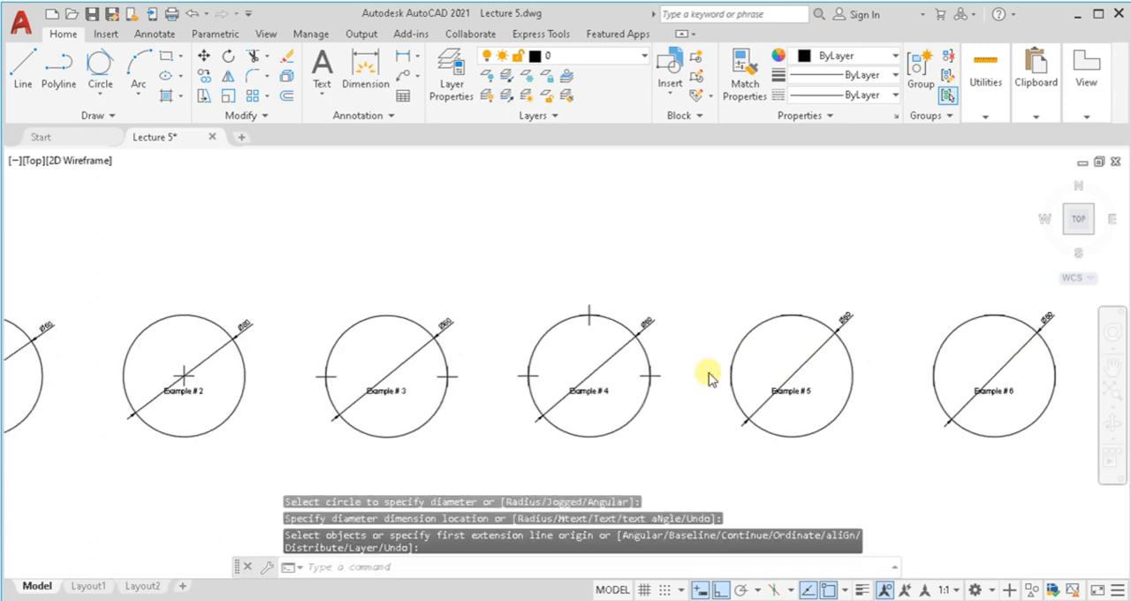
{"action": "middle_click", "coordinate": [708, 373]}
{"action": "middle_click", "coordinate": [708, 373]}
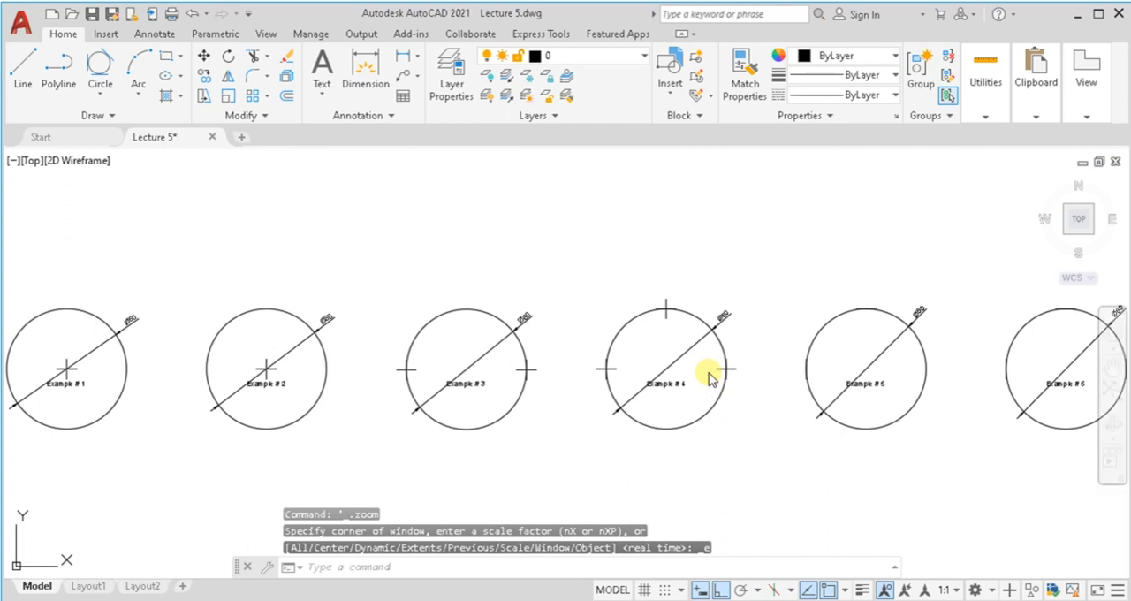
{"action": "key", "text": "ctrl+s"}
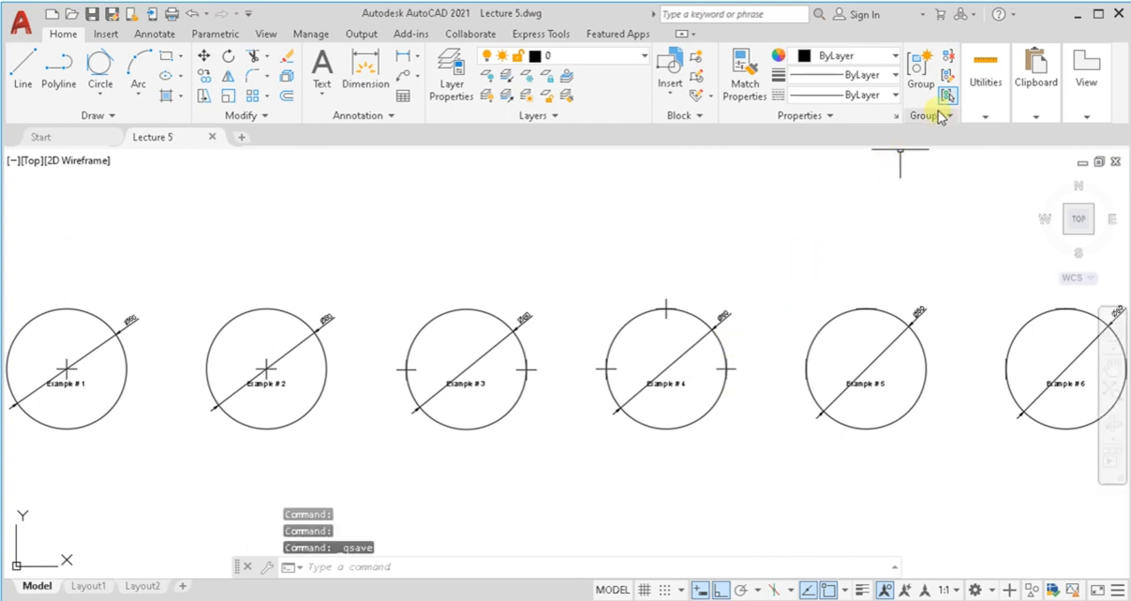
{"action": "left_click", "coordinate": [1118, 14]}
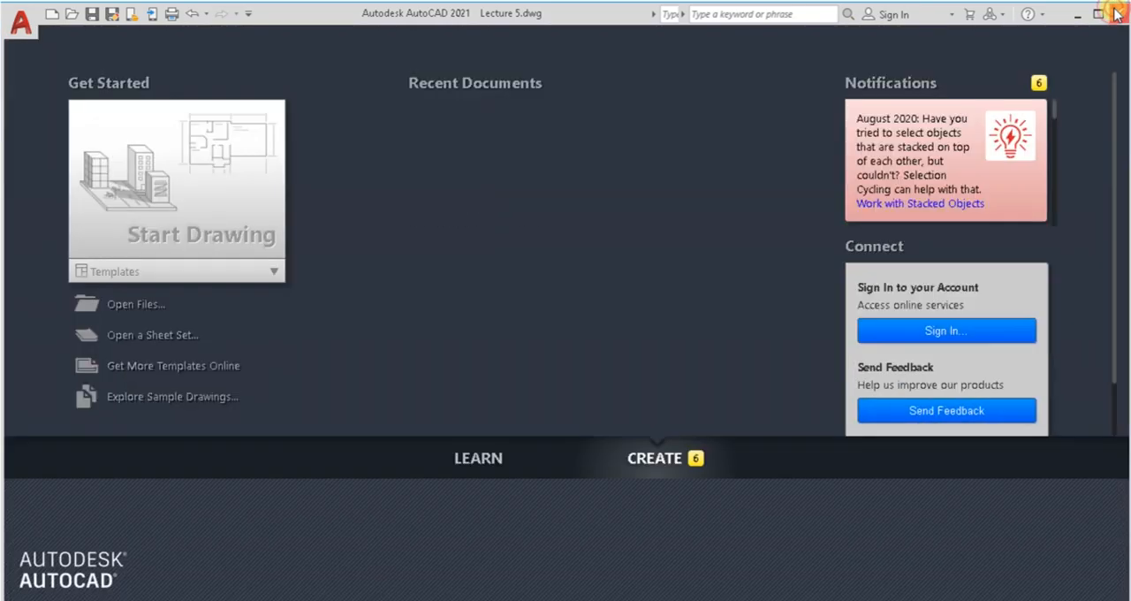